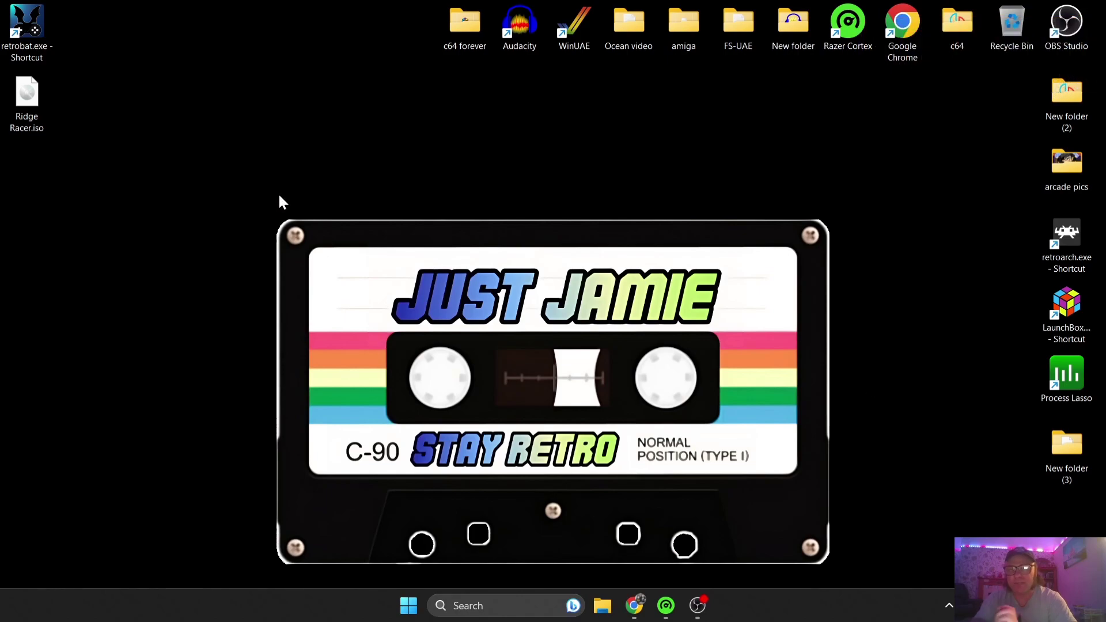
Open the RetroBat install folder from the shortcut and launch BatGui.exe.
{"action": "right_click", "coordinate": [31, 37]}
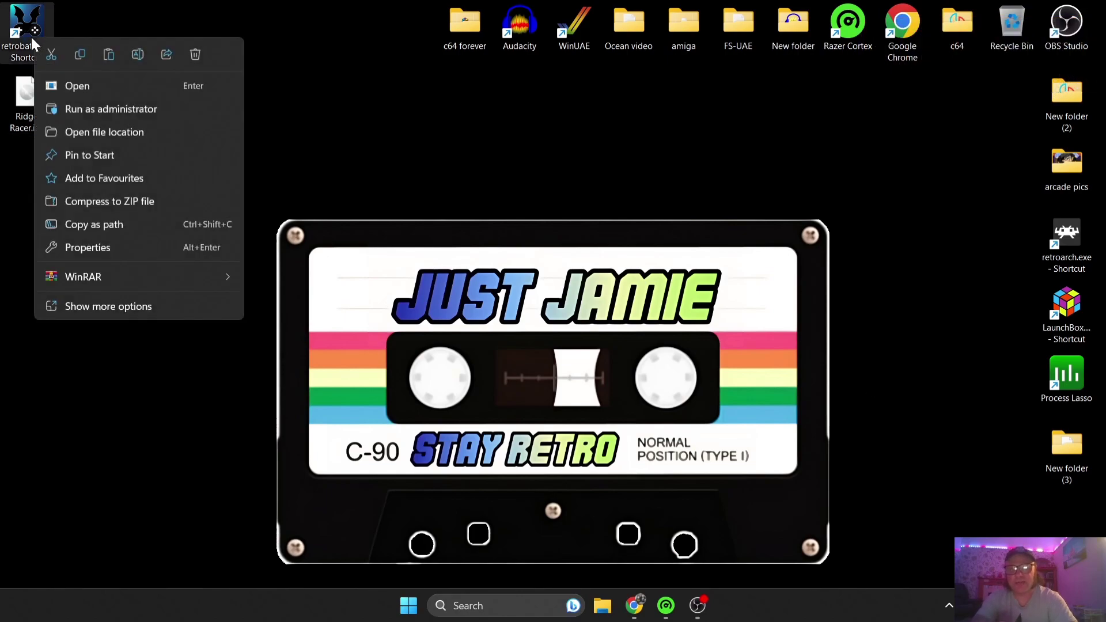
{"action": "left_click", "coordinate": [94, 132]}
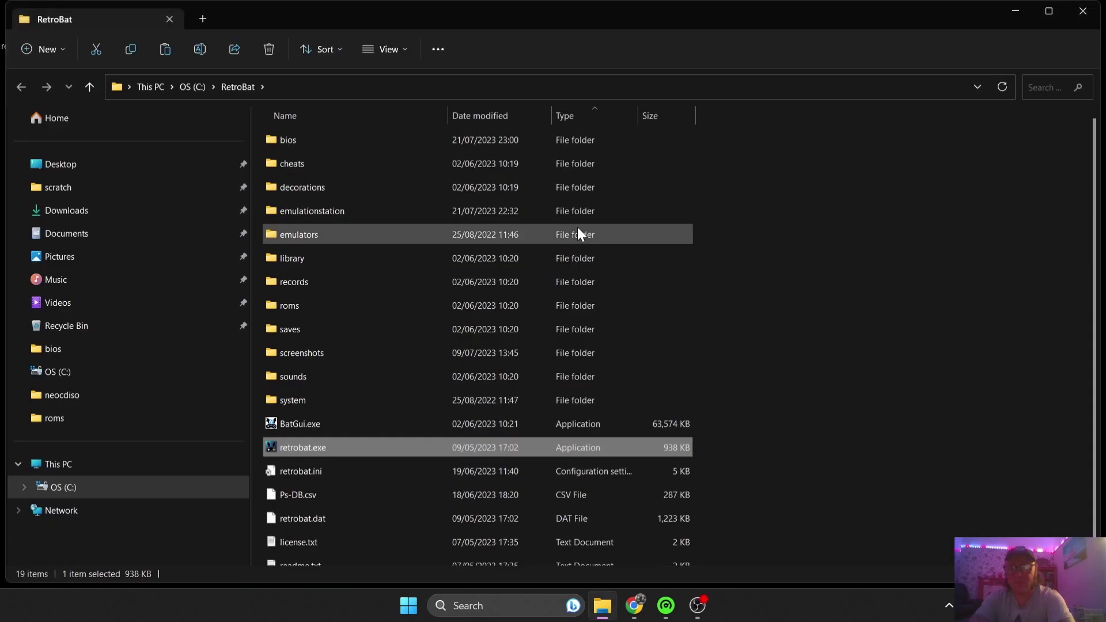
{"action": "left_click", "coordinate": [393, 429]}
{"action": "double_click", "coordinate": [393, 428]}
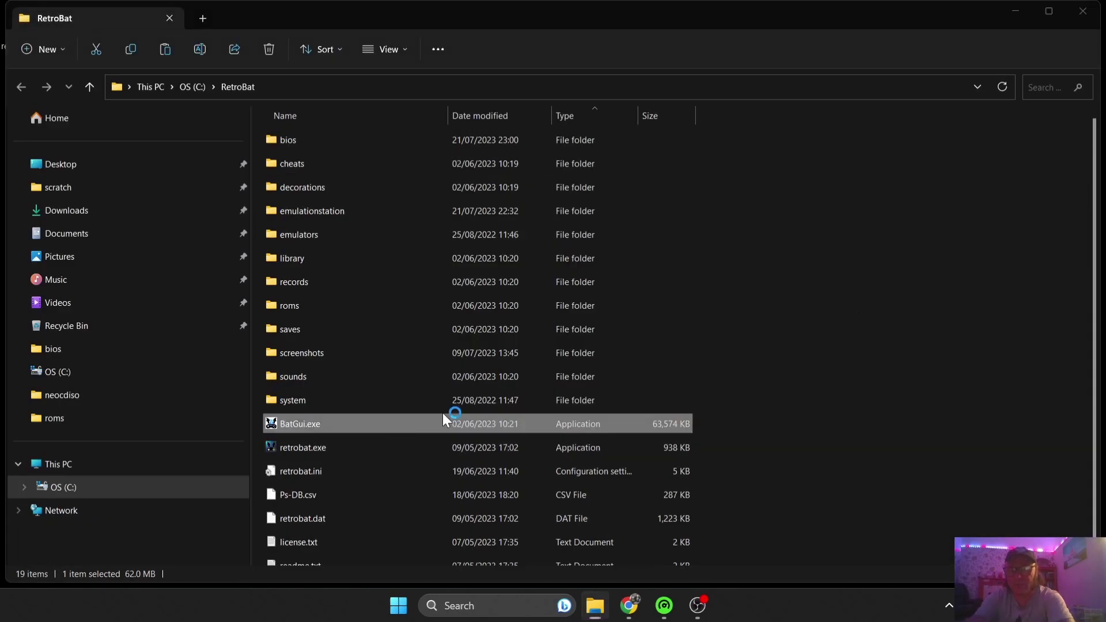
In System List, select psp, confirm .iso is among its extensions, then close BatGui.
{"action": "left_click", "coordinate": [917, 200]}
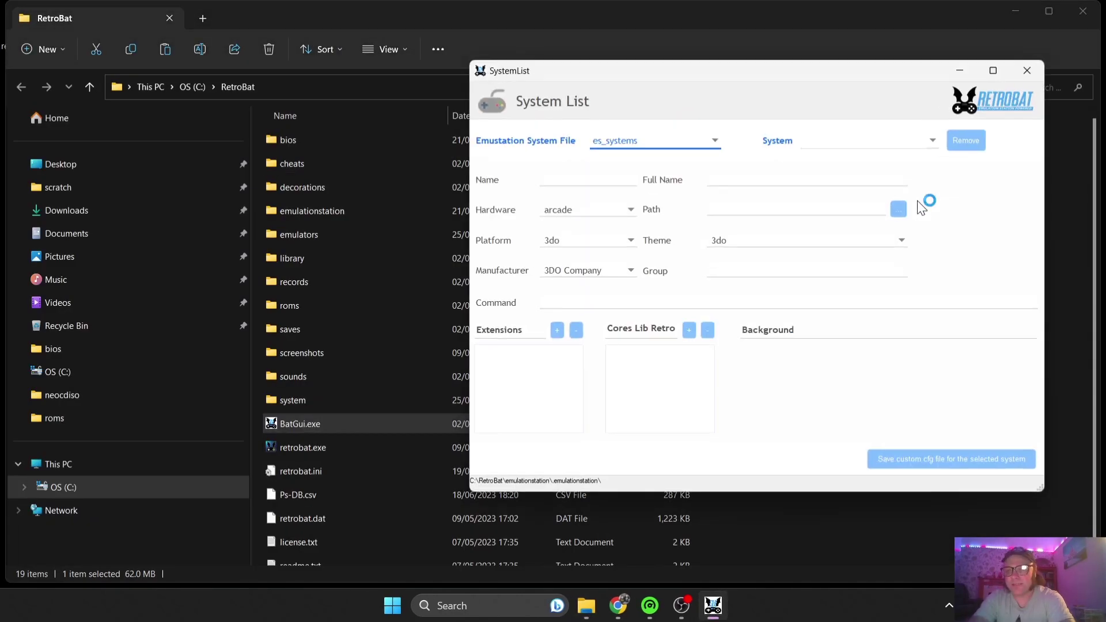
{"action": "left_click", "coordinate": [925, 141]}
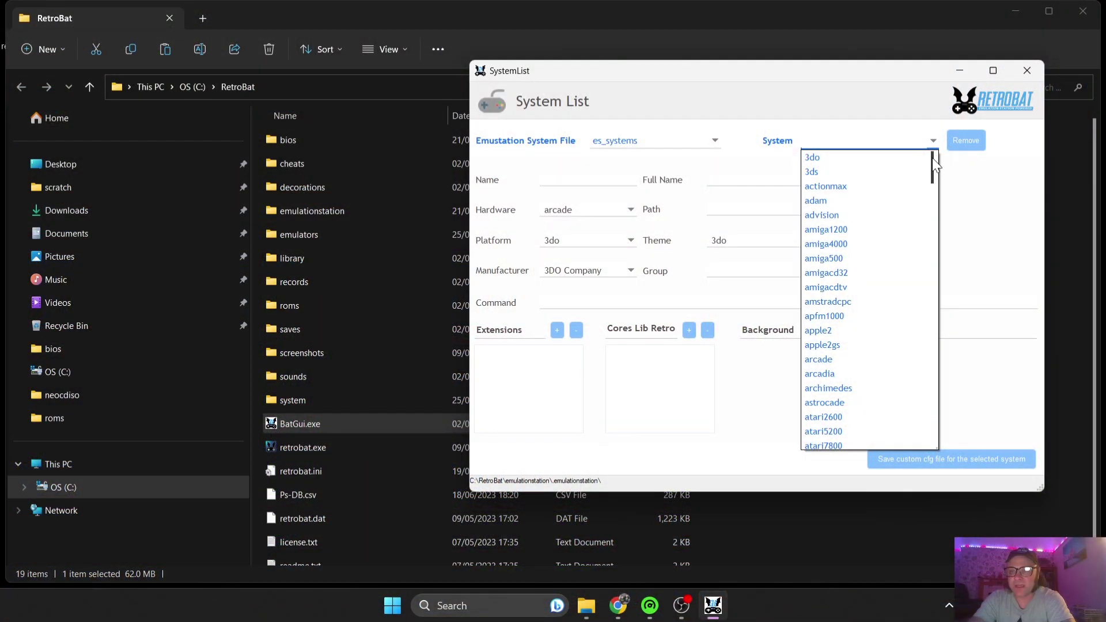
{"action": "left_click_drag", "start_coordinate": [933, 160], "coordinate": [934, 343]}
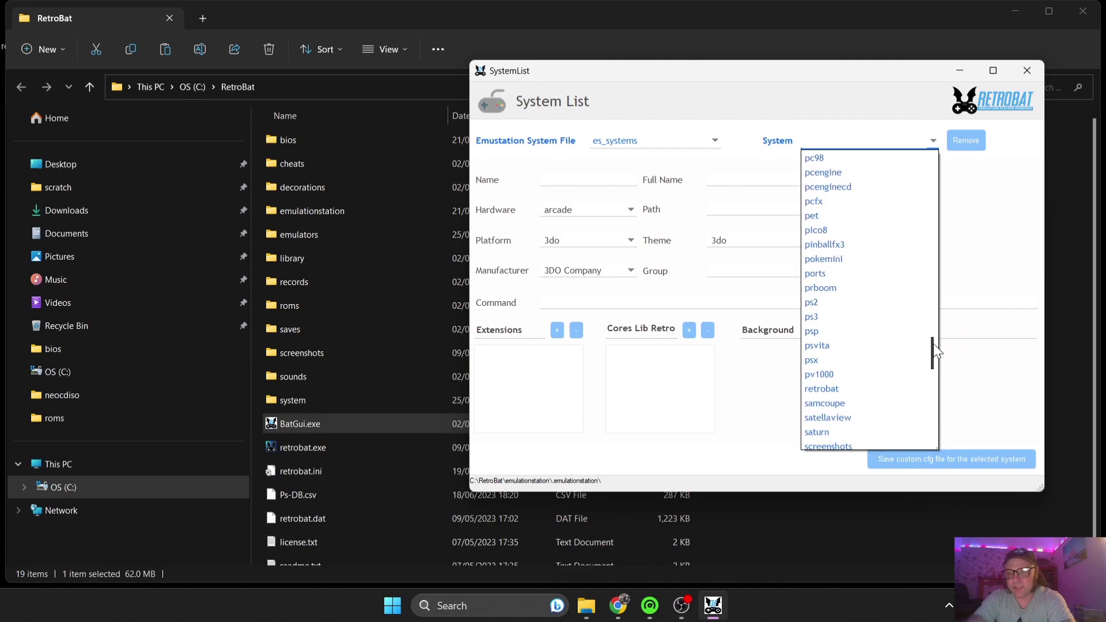
{"action": "left_click", "coordinate": [880, 337]}
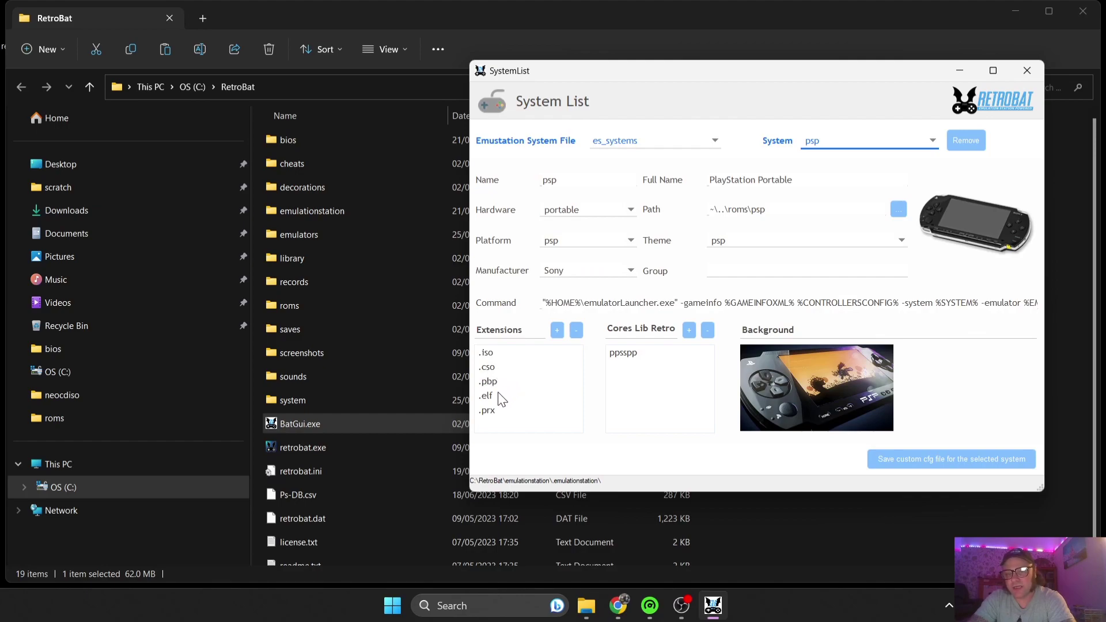
{"action": "left_click", "coordinate": [505, 353]}
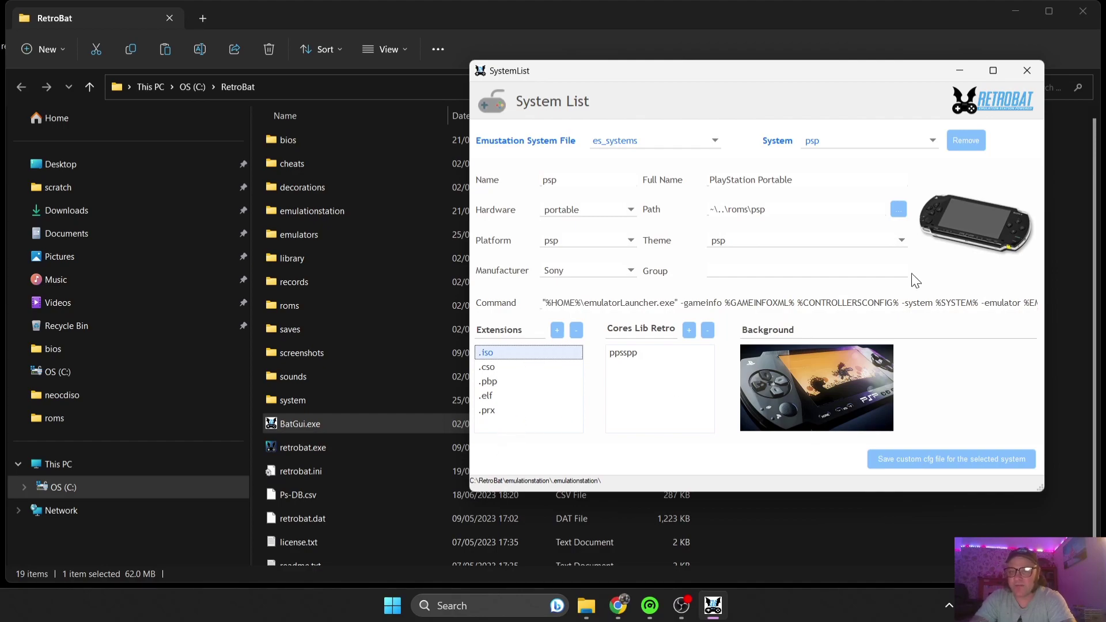
{"action": "left_click", "coordinate": [1025, 69]}
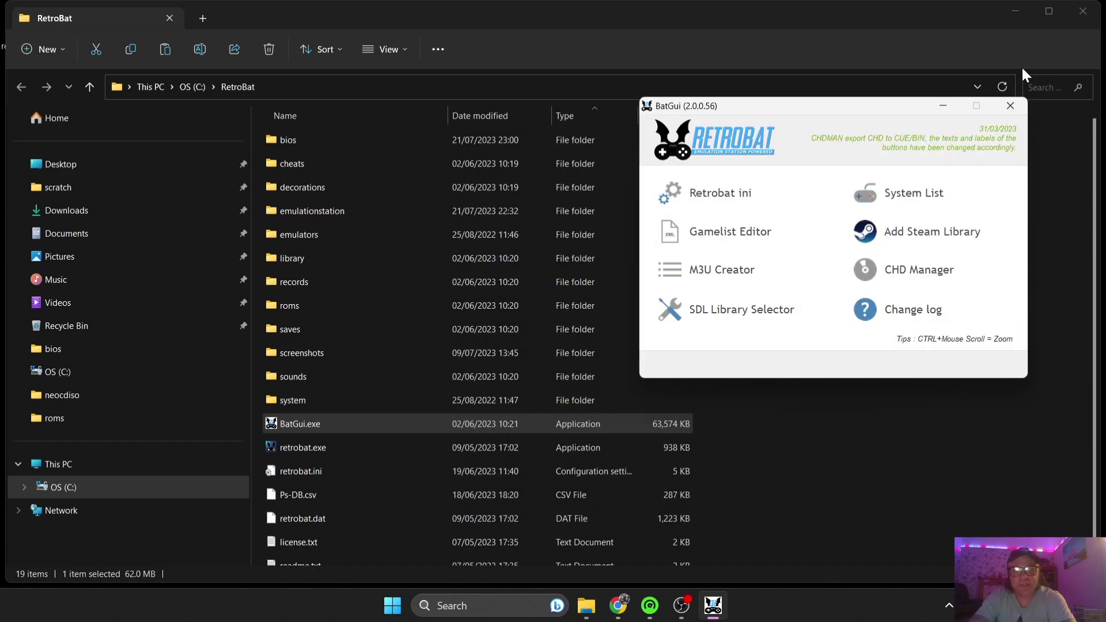
{"action": "left_click", "coordinate": [1009, 105]}
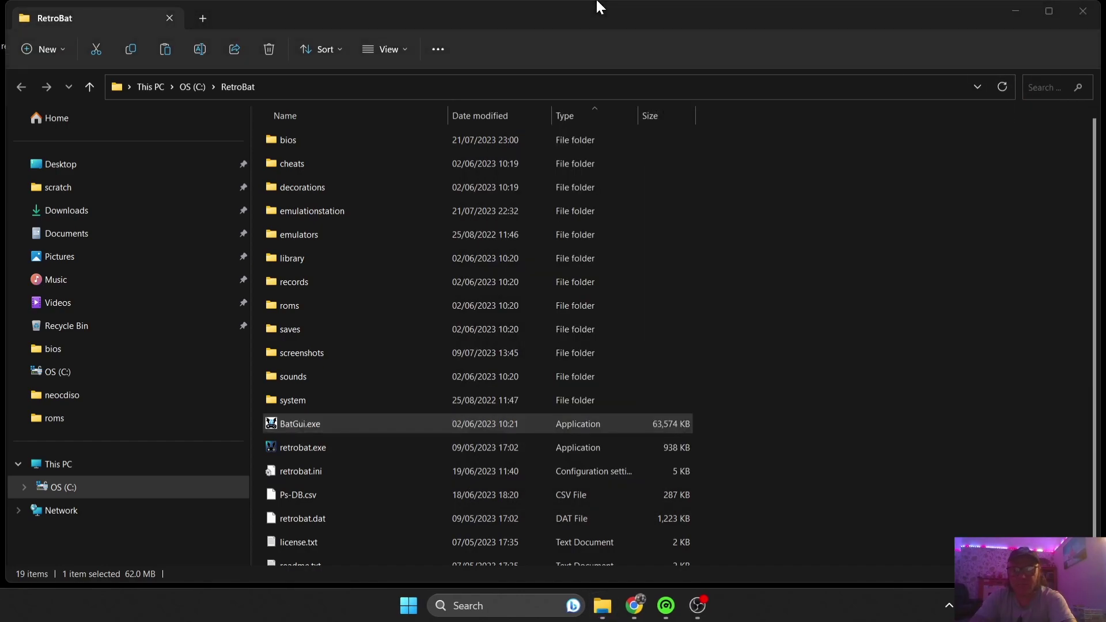
Navigate File Explorer into C:\RetroBat\roms\psp.
{"action": "left_click_drag", "start_coordinate": [555, 8], "coordinate": [738, 20]}
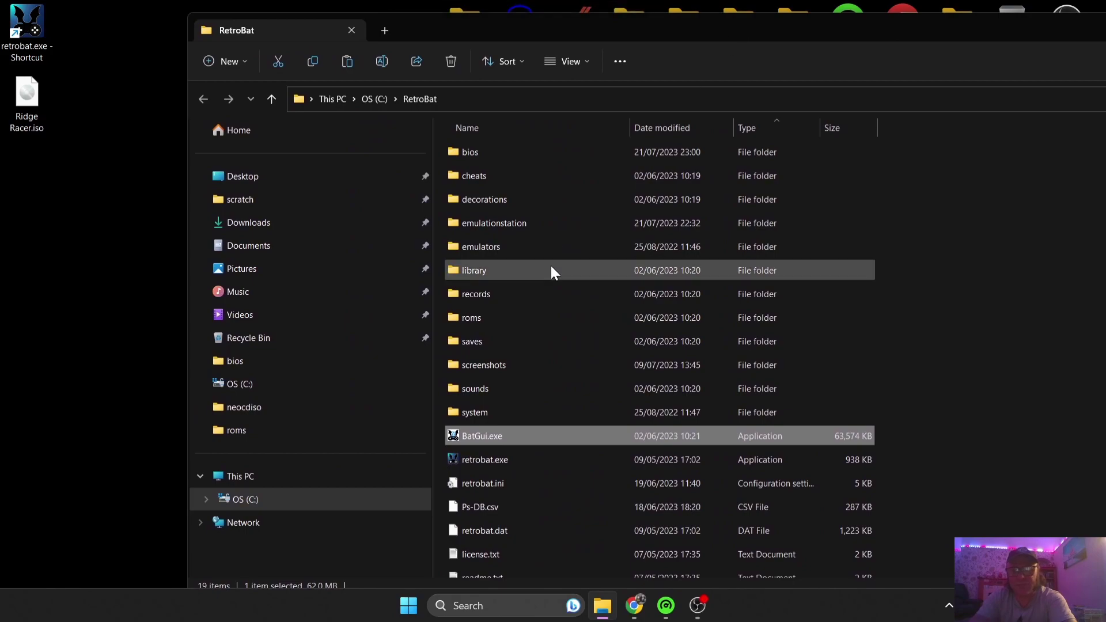
{"action": "double_click", "coordinate": [508, 317]}
{"action": "left_click_drag", "start_coordinate": [833, 34], "coordinate": [700, 11]}
{"action": "left_click_drag", "start_coordinate": [970, 16], "coordinate": [916, 16]}
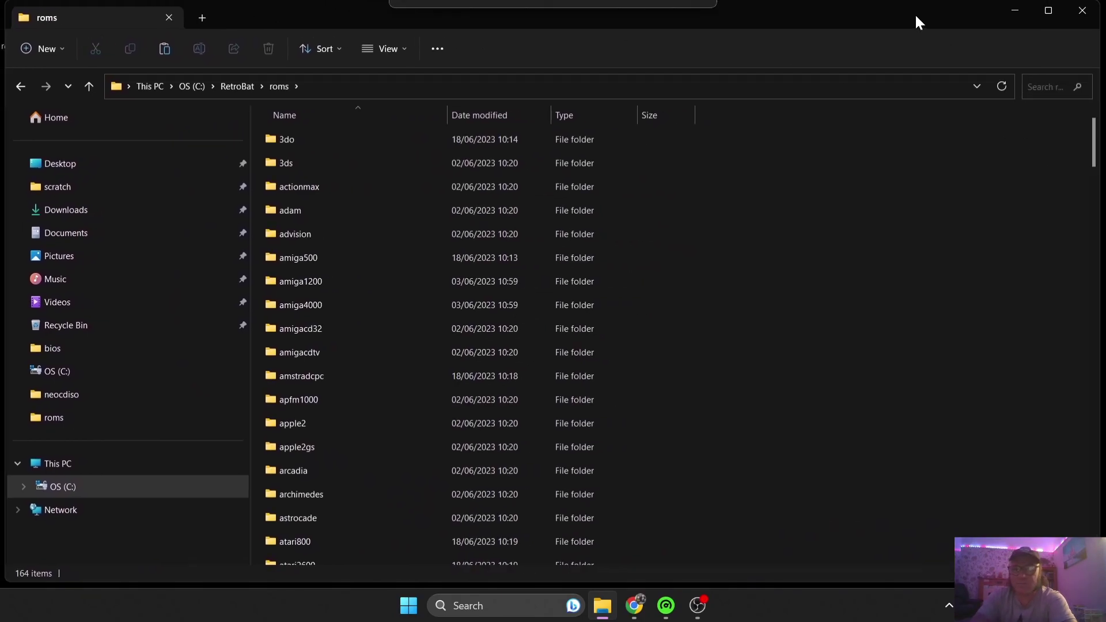
{"action": "left_click_drag", "start_coordinate": [1098, 165], "coordinate": [1079, 426]}
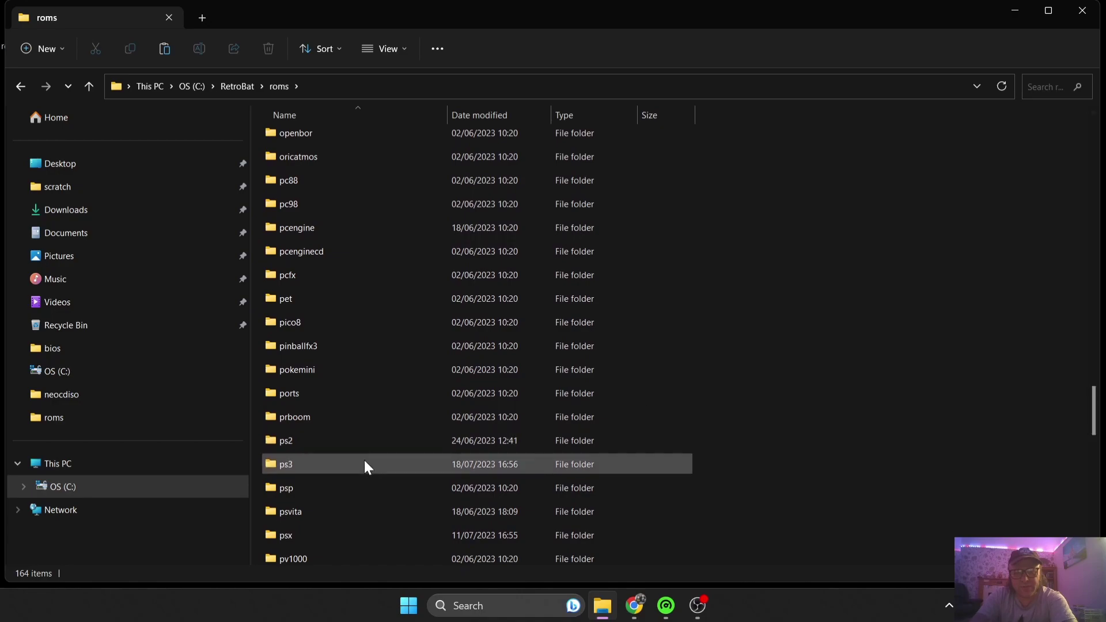
{"action": "double_click", "coordinate": [353, 492]}
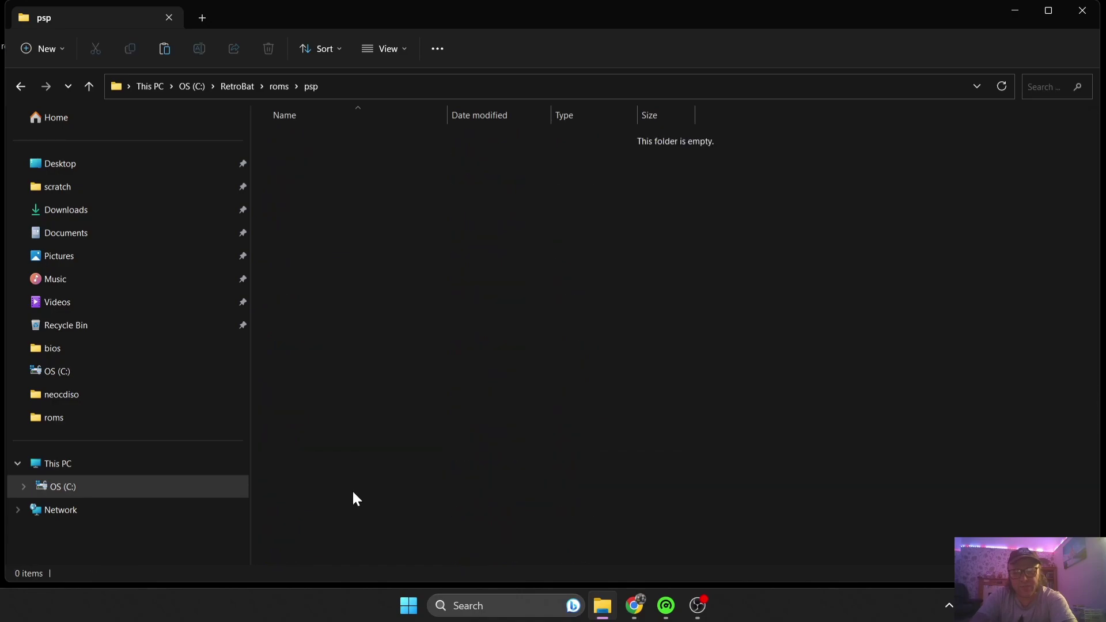
Drag Ridge Racer.iso from the desktop into the psp folder and close Explorer.
{"action": "double_click", "coordinate": [386, 12]}
{"action": "left_click_drag", "start_coordinate": [29, 102], "coordinate": [624, 312]}
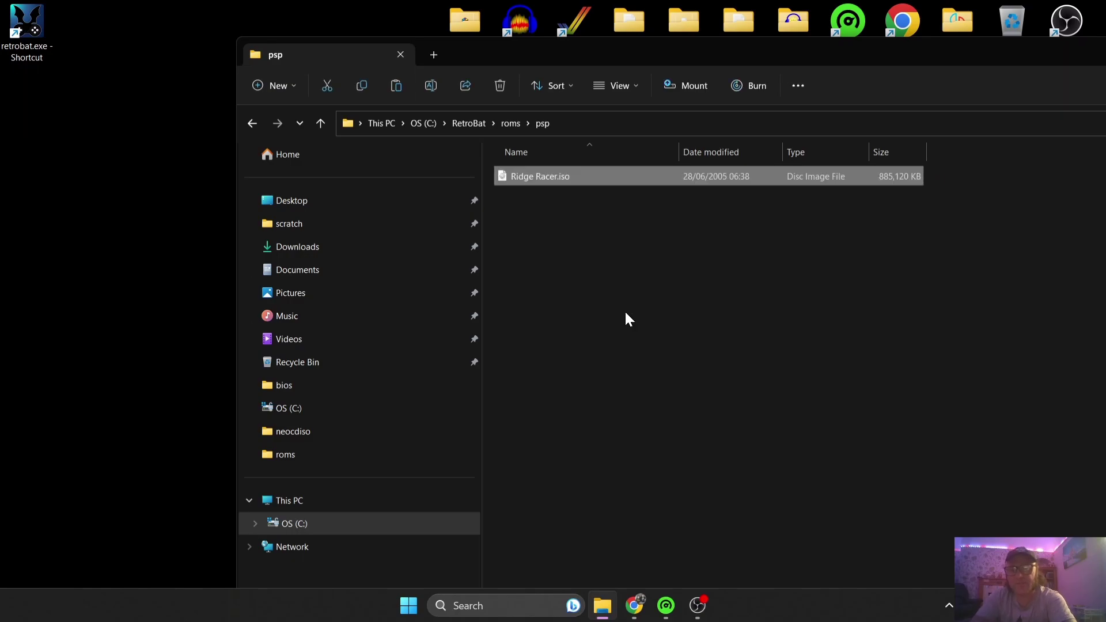
{"action": "left_click_drag", "start_coordinate": [968, 54], "coordinate": [613, 49]}
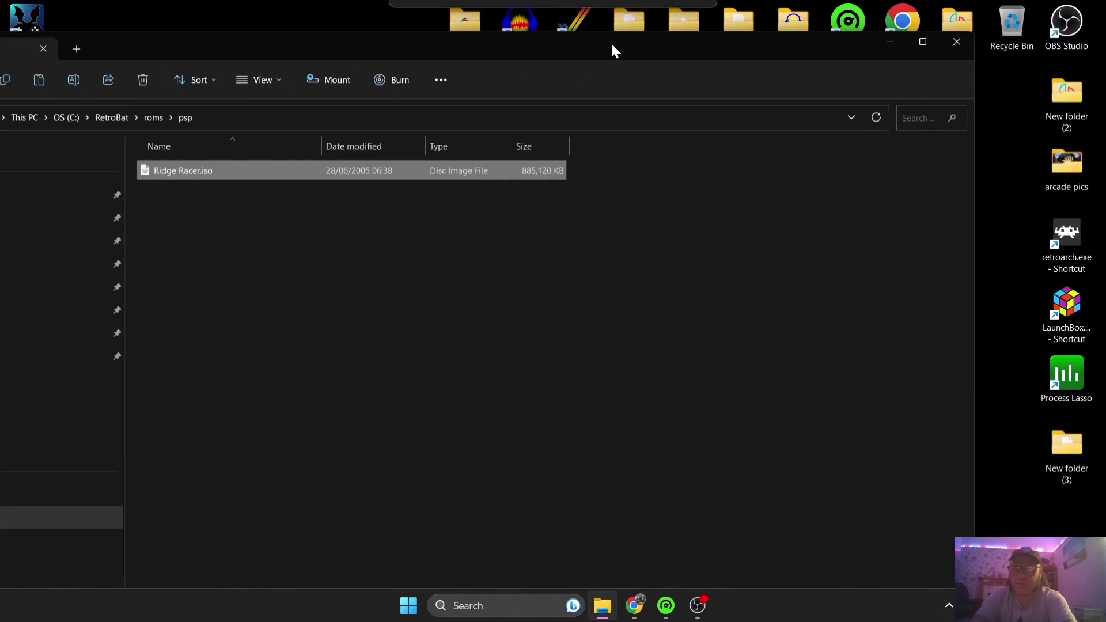
{"action": "left_click", "coordinate": [954, 41]}
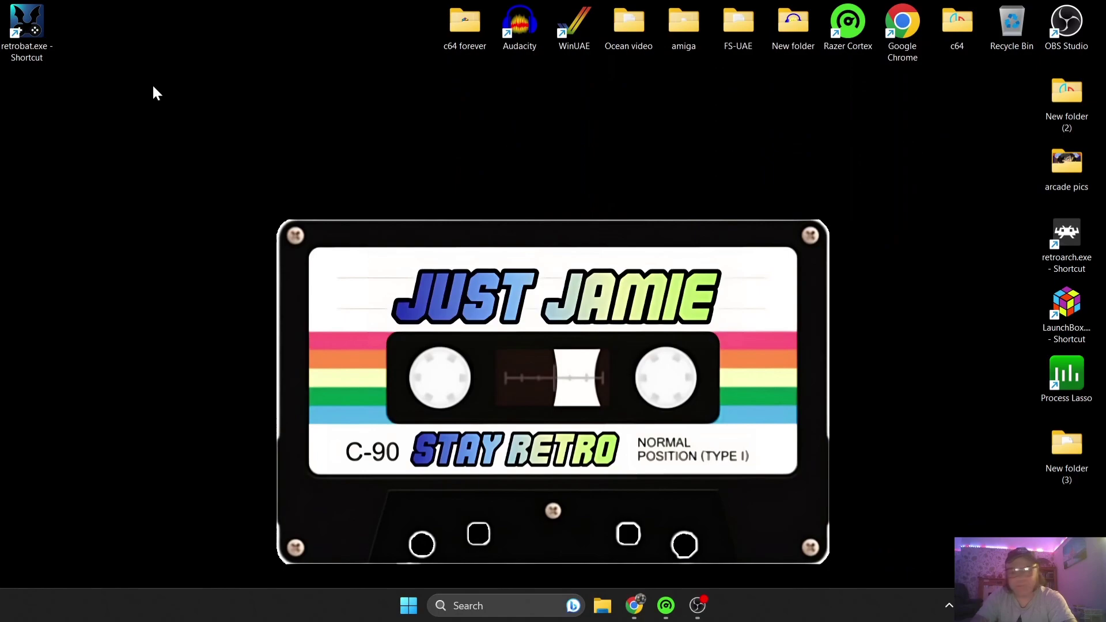
Launch RetroBat, open the PSP list and run Scrape Now from the Scraper menu.
{"action": "double_click", "coordinate": [48, 34]}
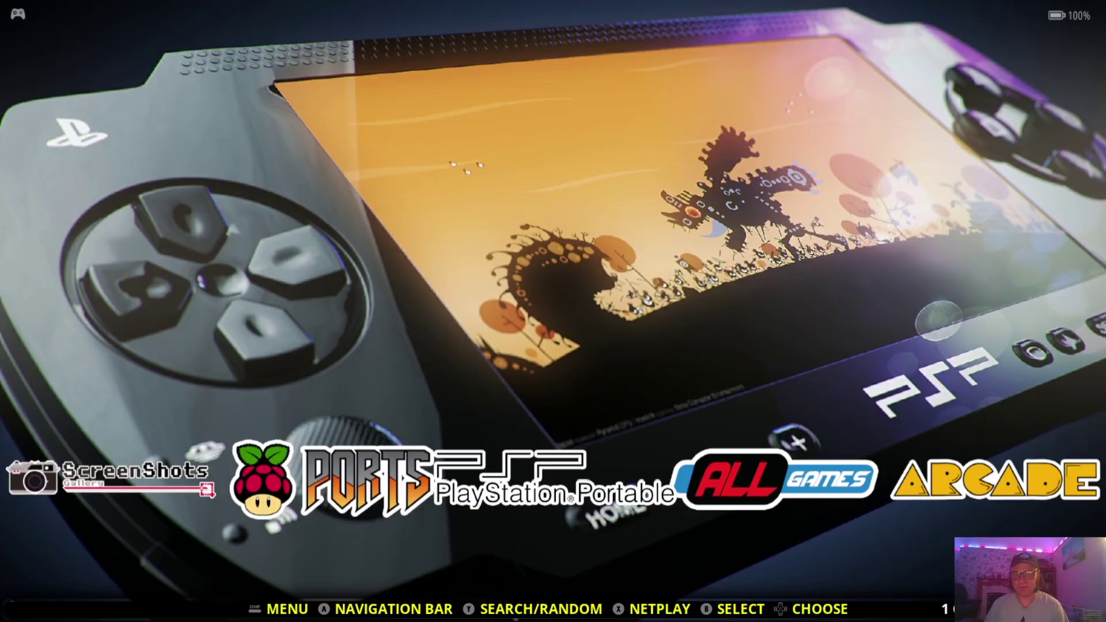
{"action": "key", "text": "Return"}
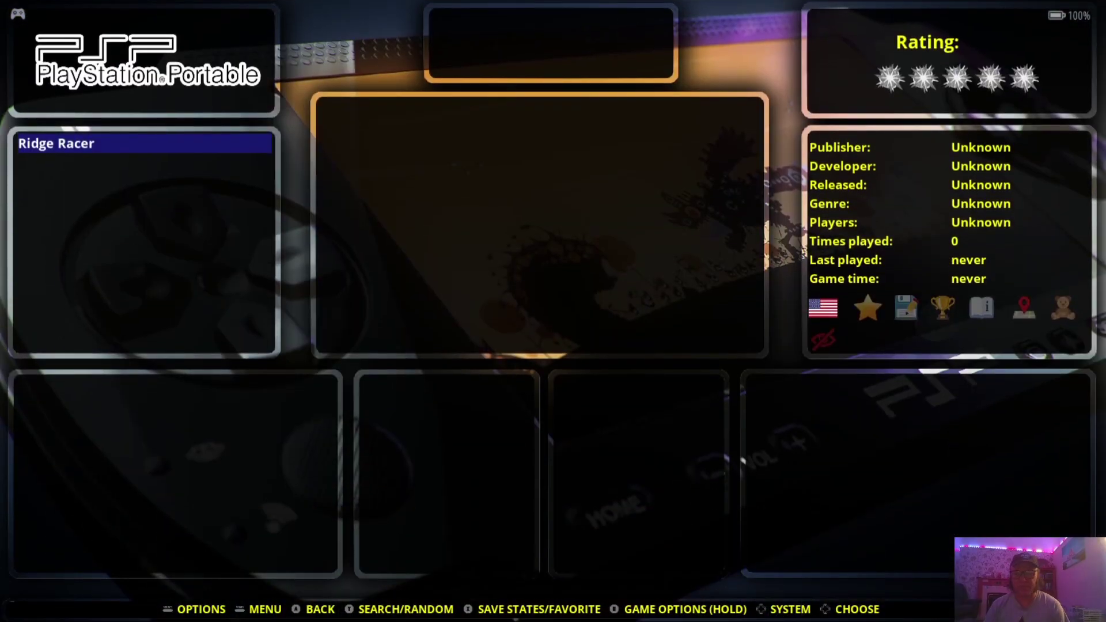
{"action": "key", "text": "Escape"}
{"action": "key", "text": "Up"}
{"action": "key", "text": "Up"}
{"action": "key", "text": "Up"}
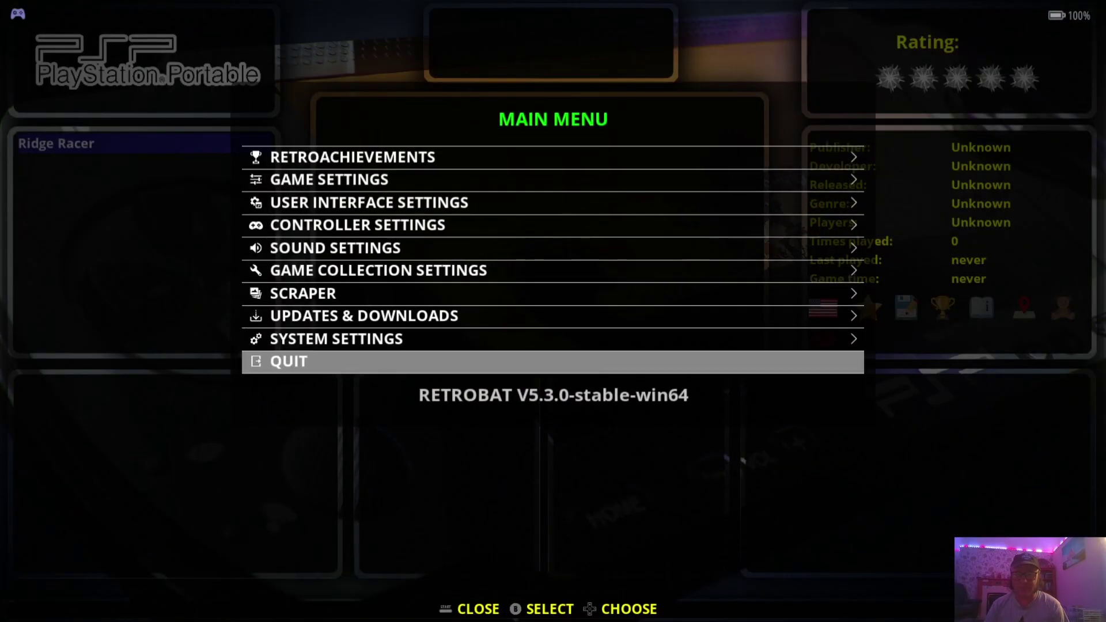
{"action": "key", "text": "Up"}
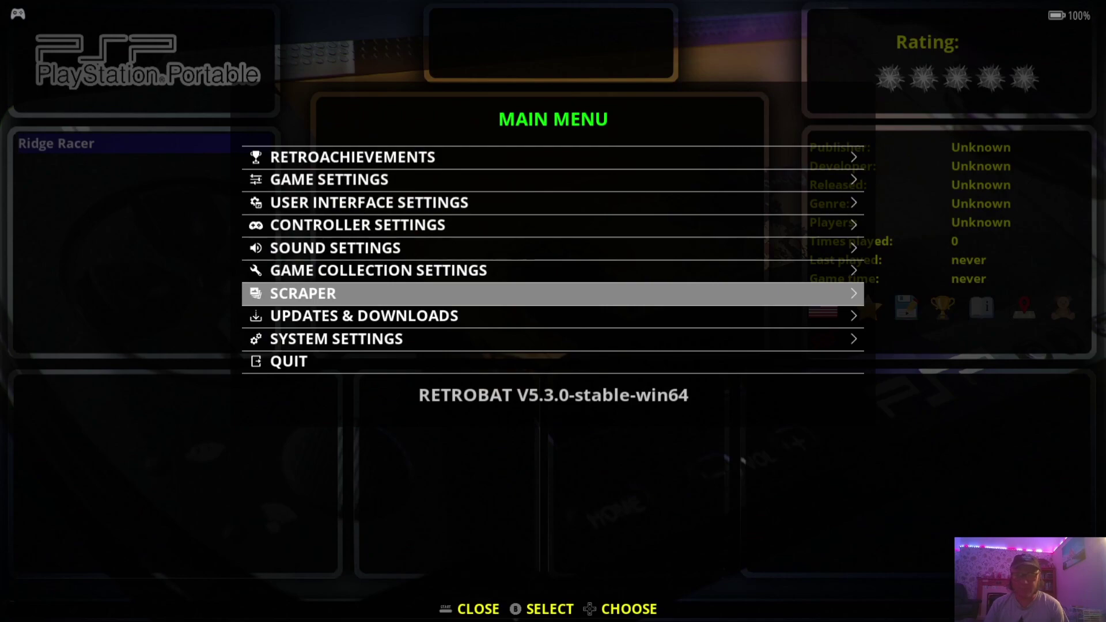
{"action": "key", "text": "Return"}
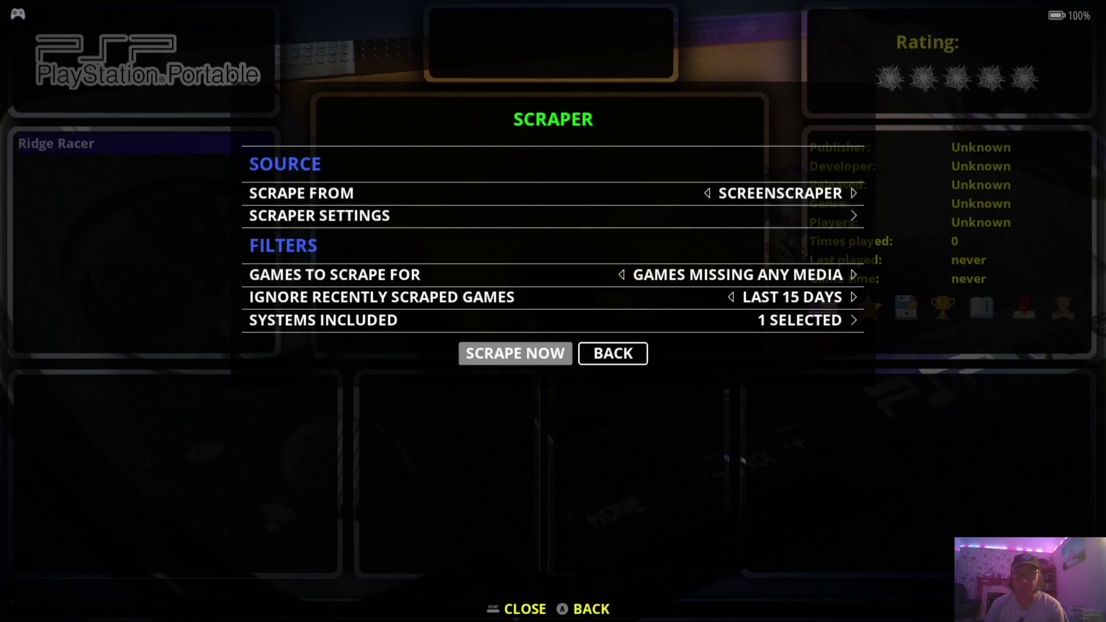
{"action": "key", "text": "Up"}
{"action": "key", "text": "Up"}
{"action": "key", "text": "Down"}
{"action": "key", "text": "Down"}
{"action": "key", "text": "Return"}
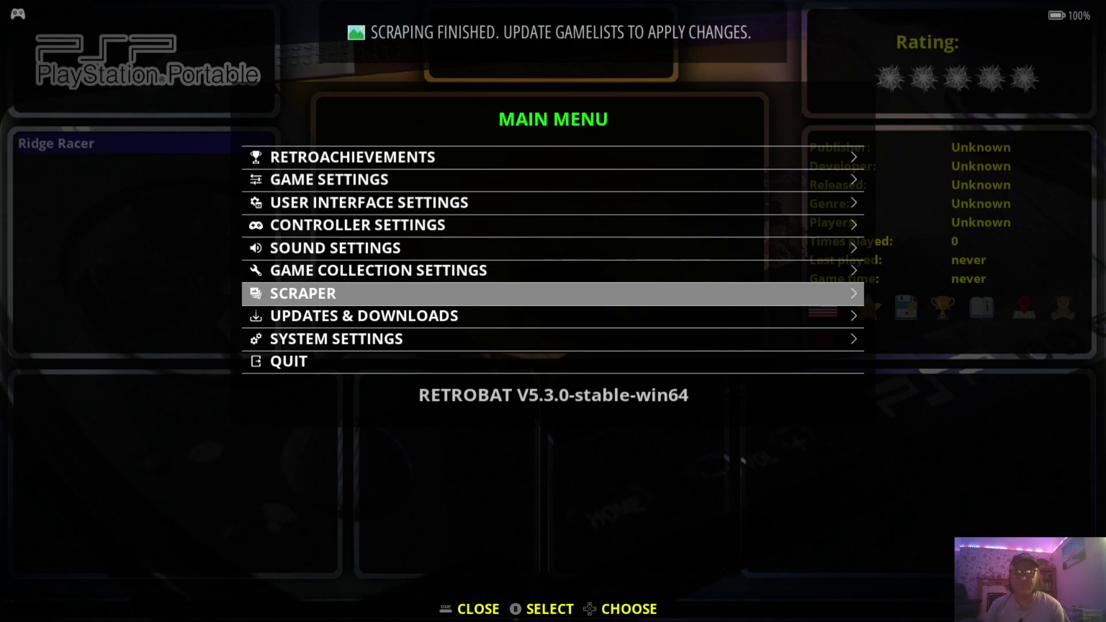
Update the gamelists from Game Settings, confirming with Yes.
{"action": "key", "text": "Up"}
{"action": "key", "text": "Up"}
{"action": "key", "text": "Up"}
{"action": "key", "text": "Up"}
{"action": "key", "text": "Up"}
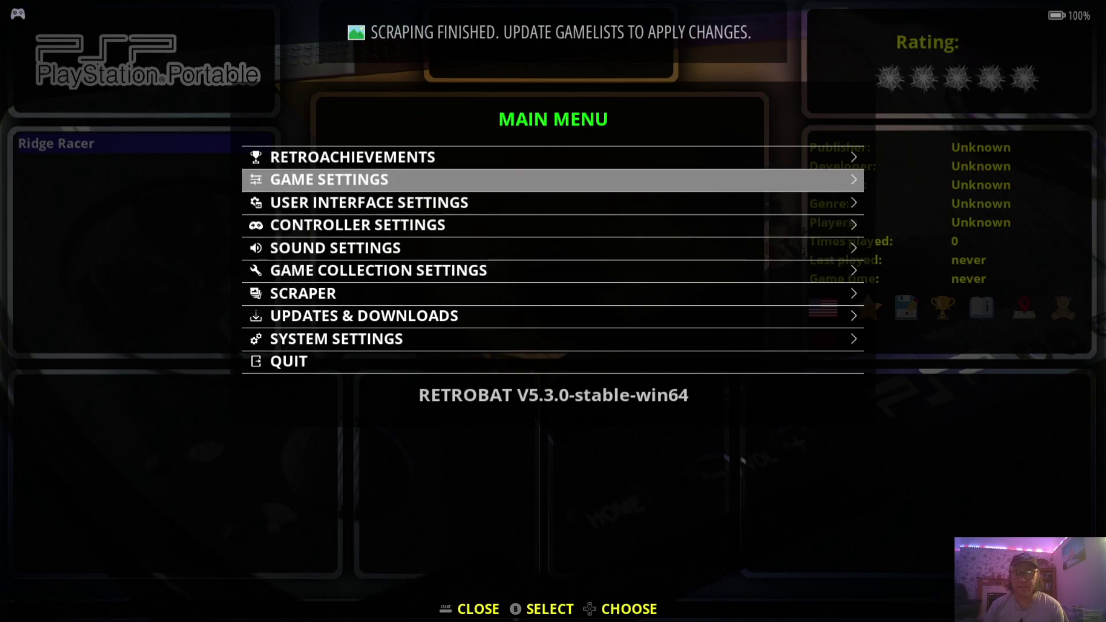
{"action": "key", "text": "Return"}
{"action": "key", "text": "Return"}
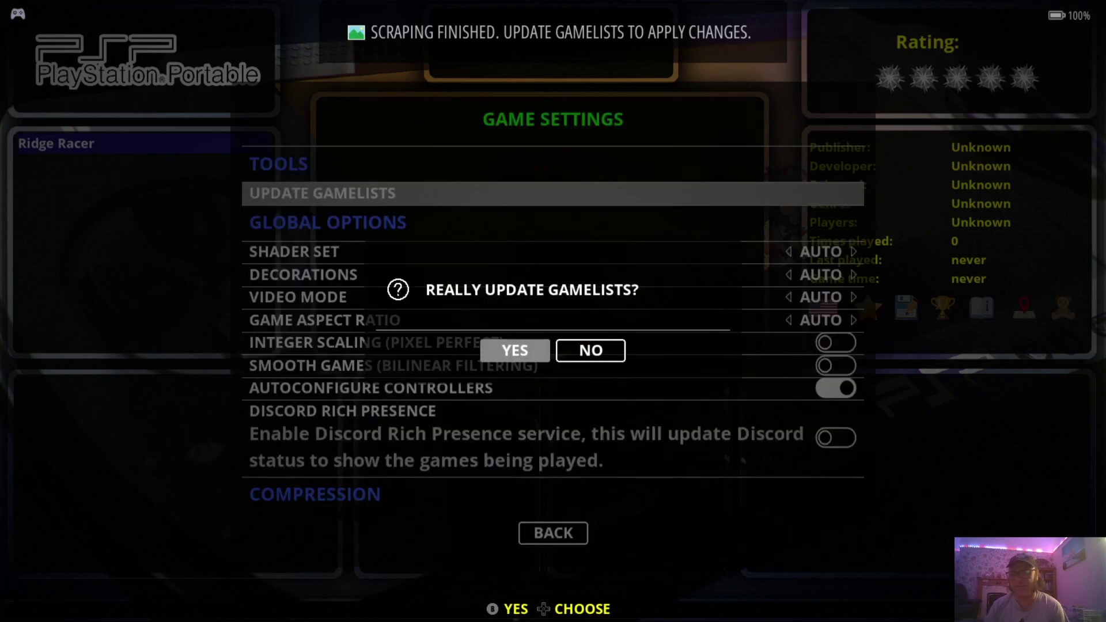
{"action": "key", "text": "Return"}
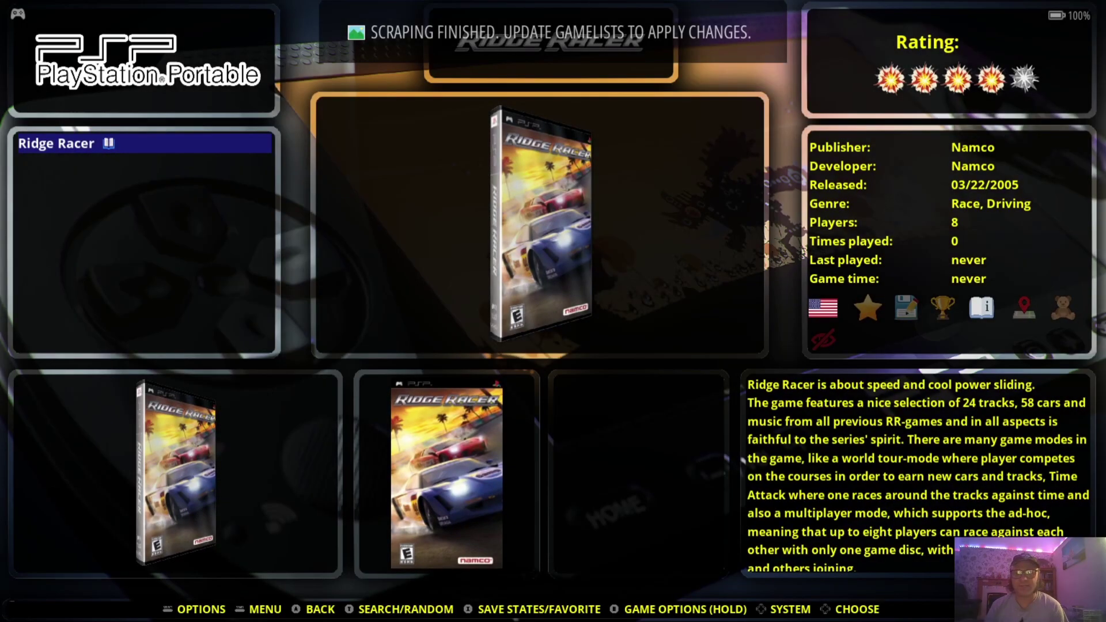
{"action": "key", "text": "Return"}
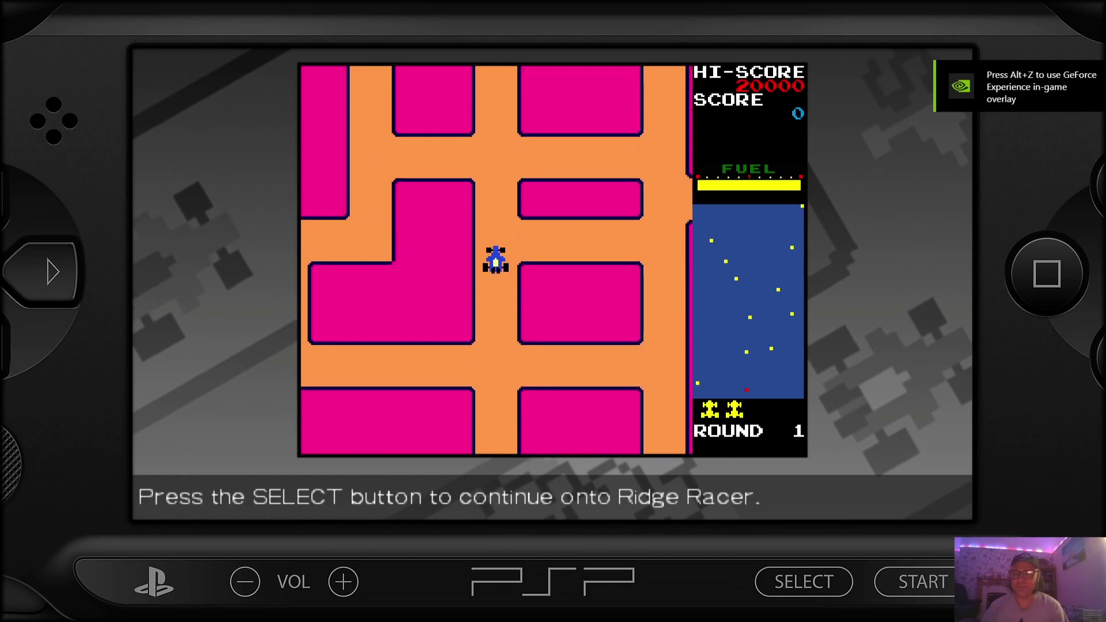
Skip the Rally-X intro, race Ridge Racer in chase camera view, then quit to RetroBat.
{"action": "key", "text": "v"}
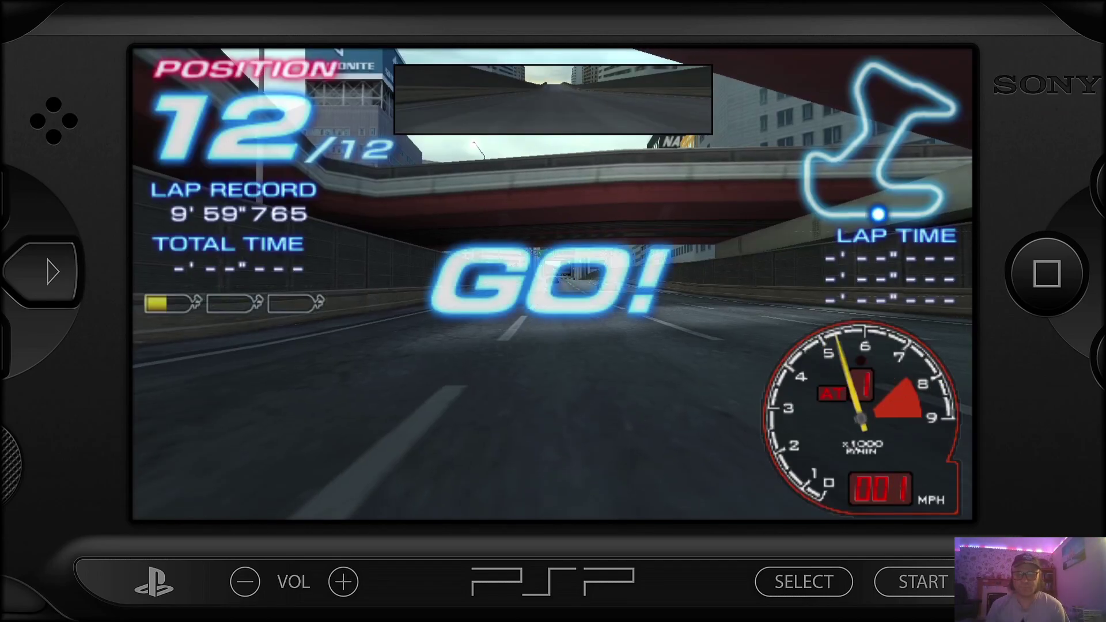
{"action": "key", "text": "v"}
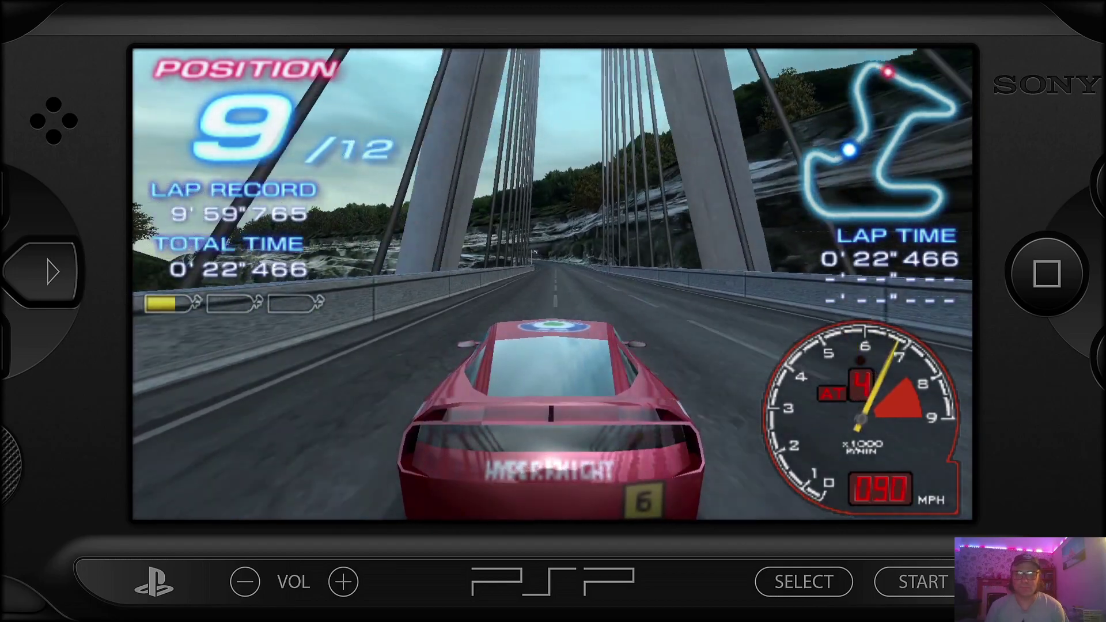
{"action": "key", "text": "Escape"}
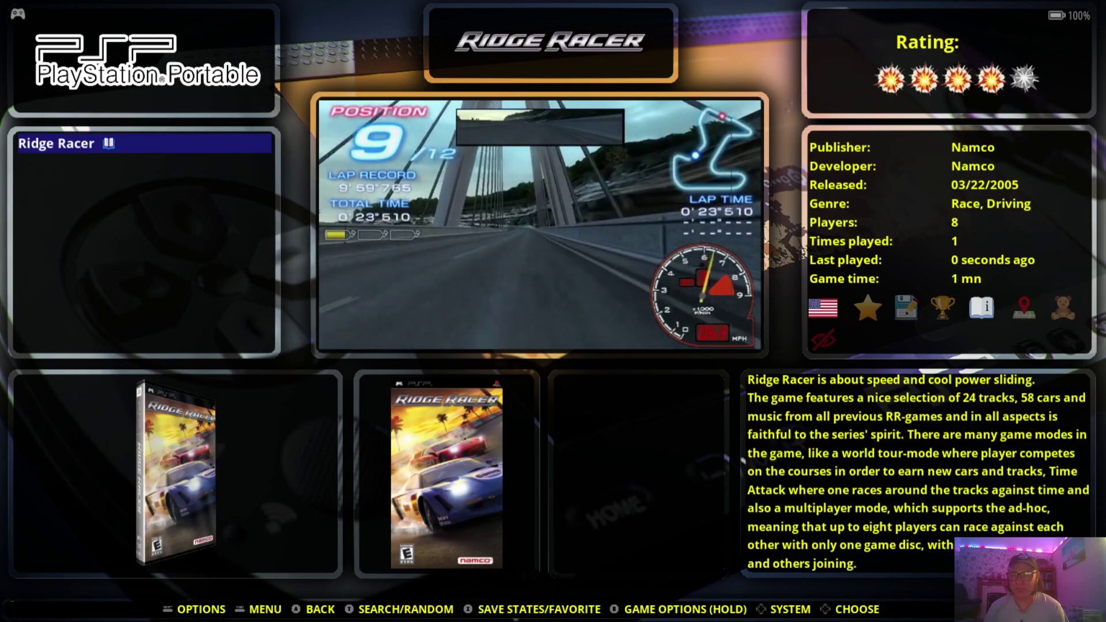
Open PSP Advanced System Options and review the emulator choices, leaving it on AUTO.
{"action": "key", "text": "BackSpace"}
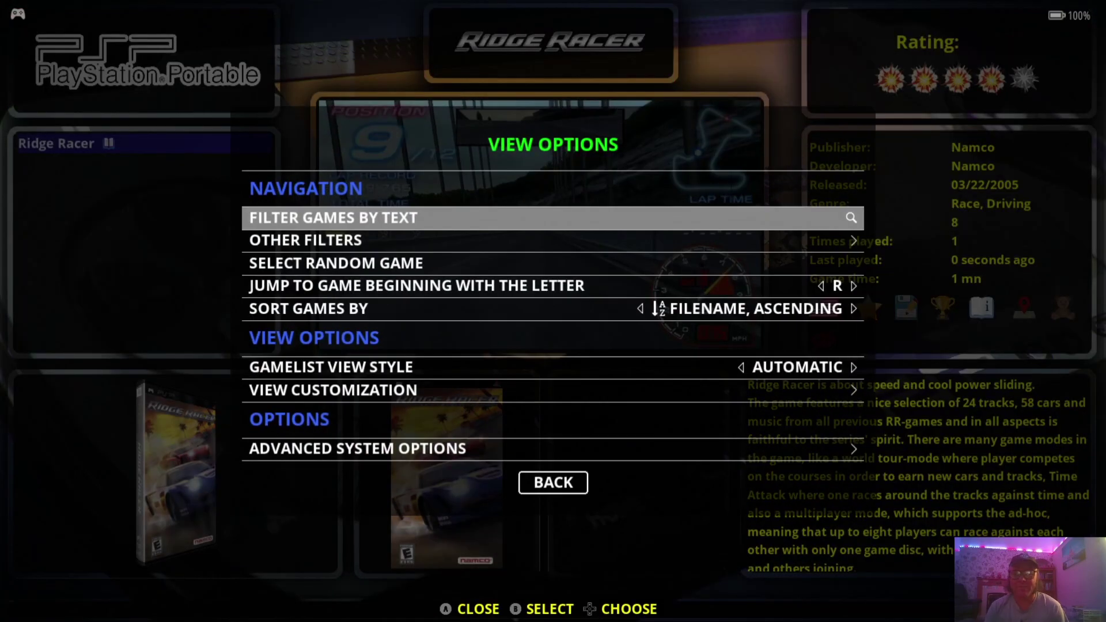
{"action": "key", "text": "Up"}
{"action": "key", "text": "Up"}
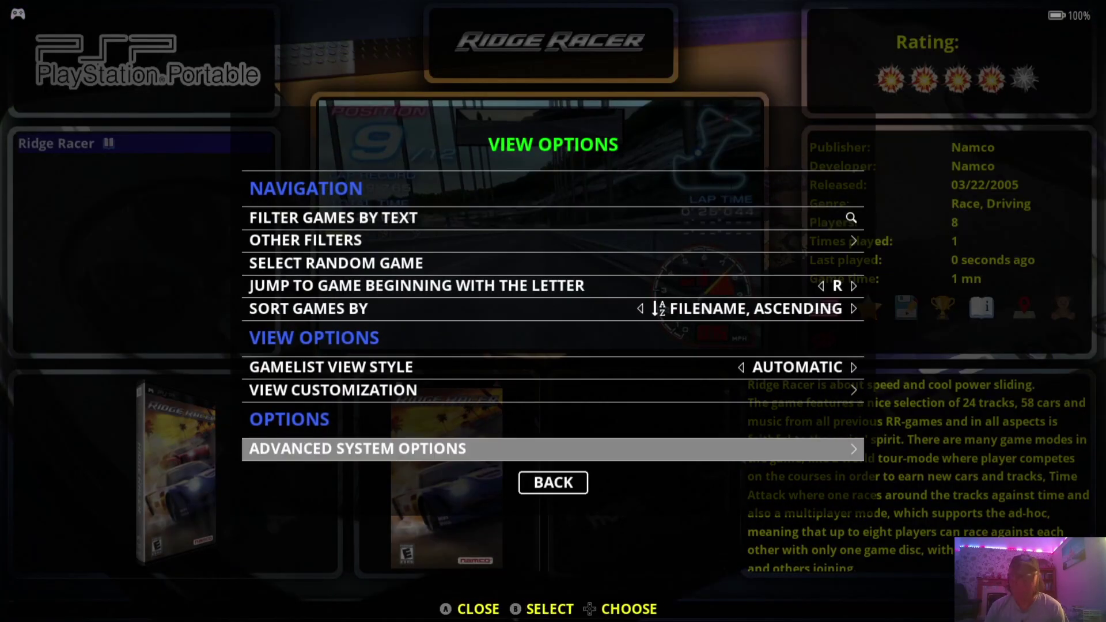
{"action": "key", "text": "Return"}
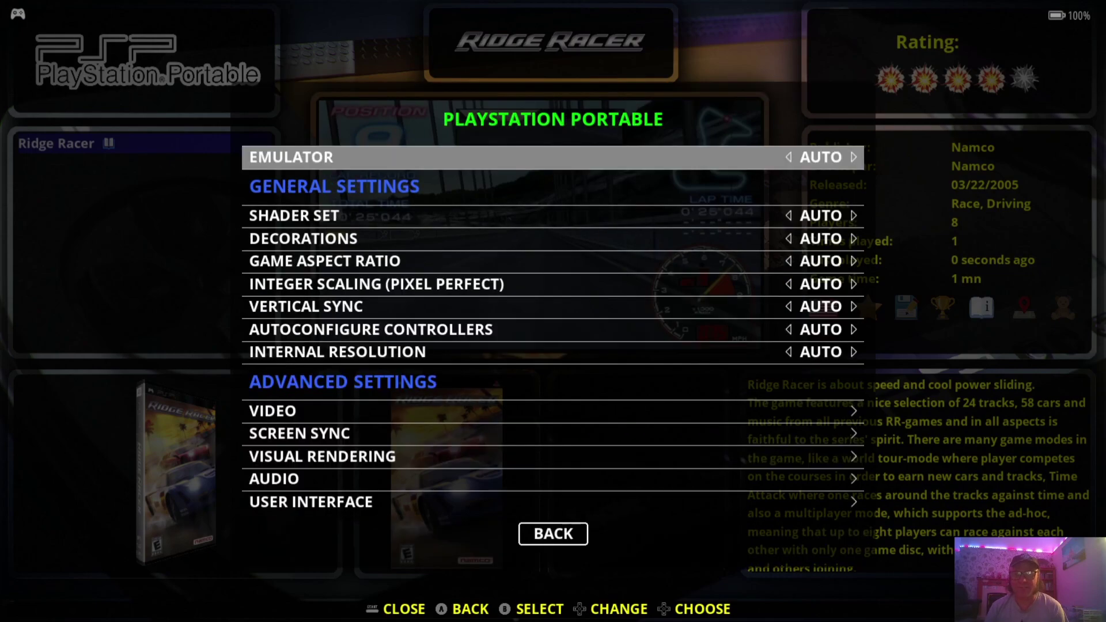
{"action": "key", "text": "Return"}
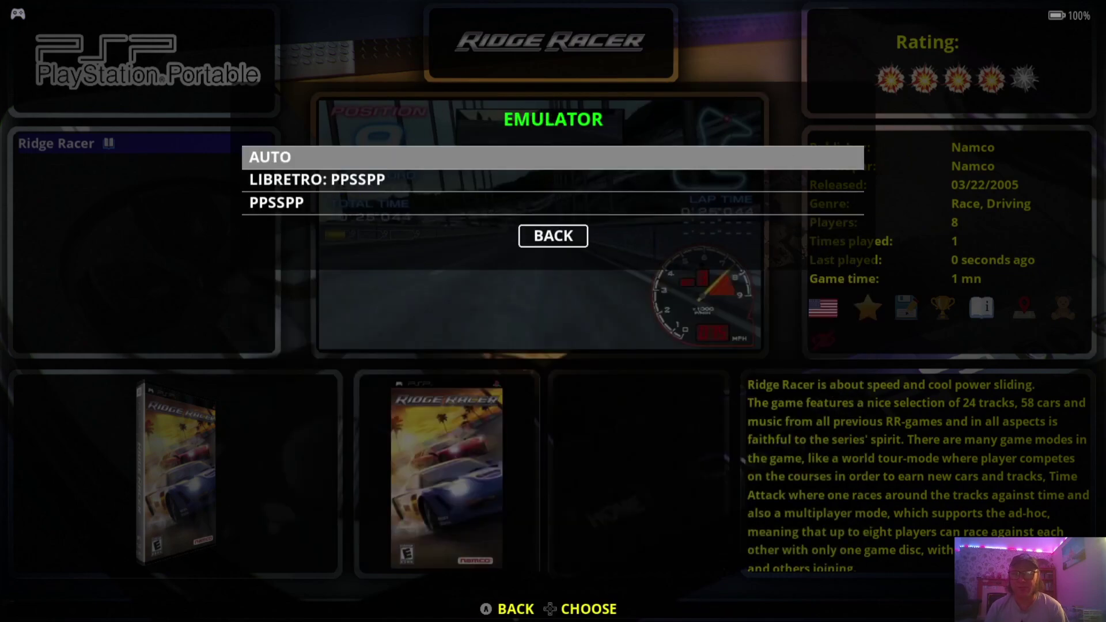
{"action": "key", "text": "Down"}
{"action": "key", "text": "Up"}
{"action": "key", "text": "Down"}
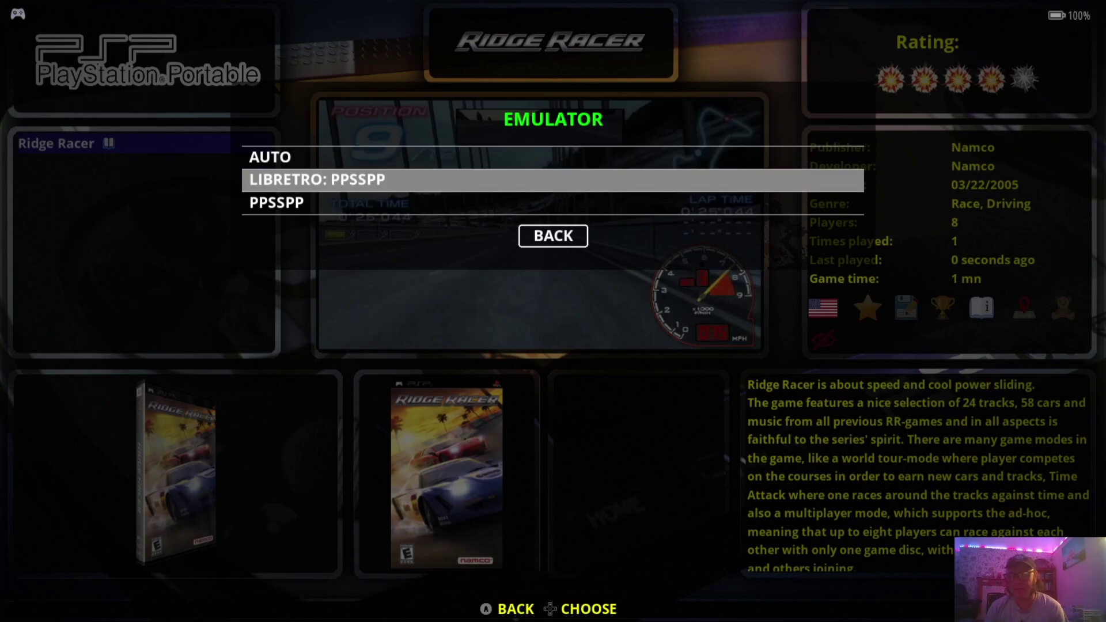
{"action": "key", "text": "Down"}
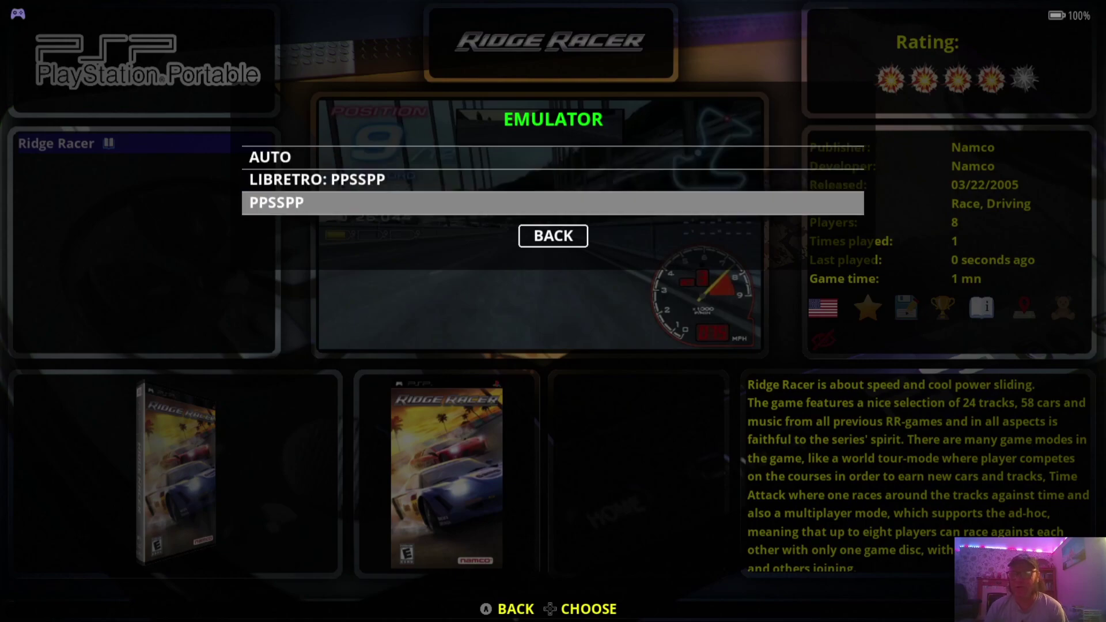
{"action": "key", "text": "Down"}
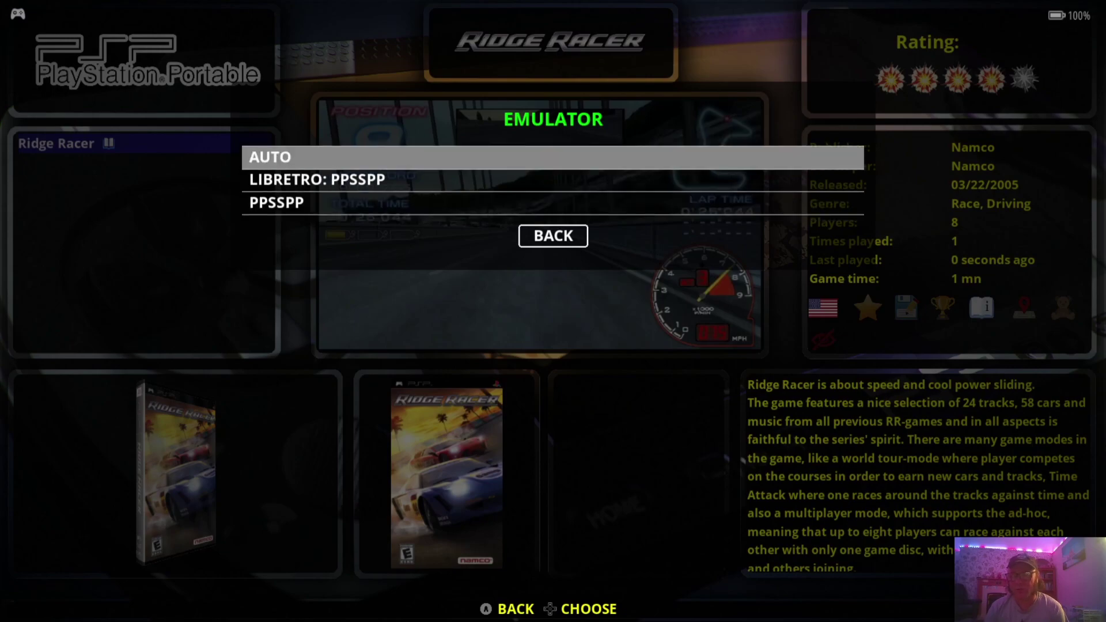
{"action": "key", "text": "Down"}
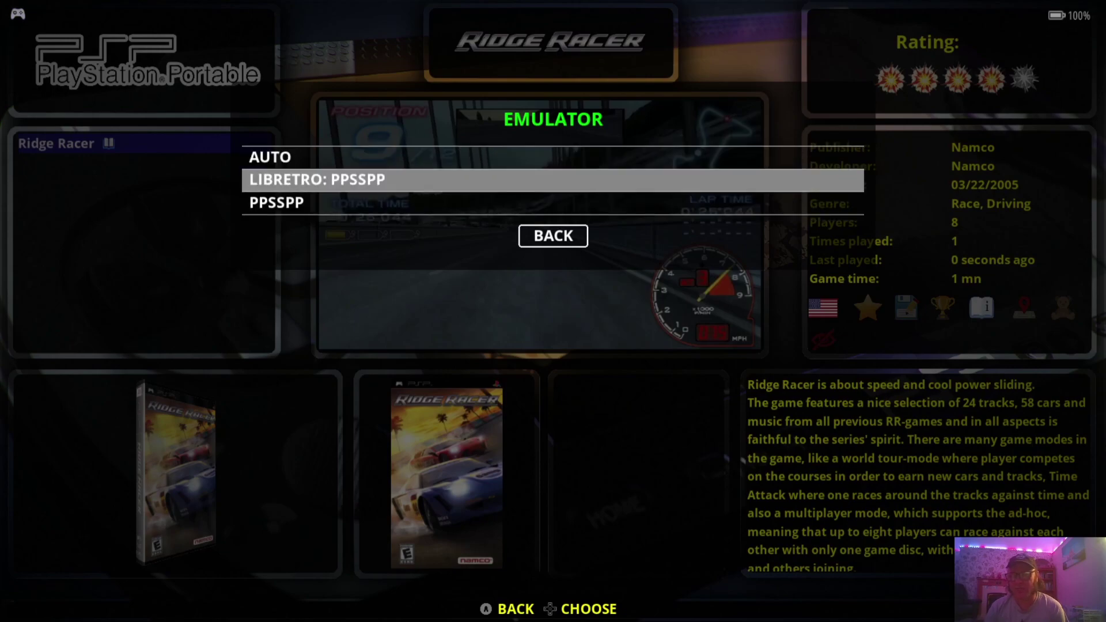
{"action": "key", "text": "Up"}
{"action": "key", "text": "Down"}
{"action": "key", "text": "Escape"}
Set decorations to NONE and the game aspect ratio to 16/9.
{"action": "key", "text": "Up"}
{"action": "key", "text": "Down"}
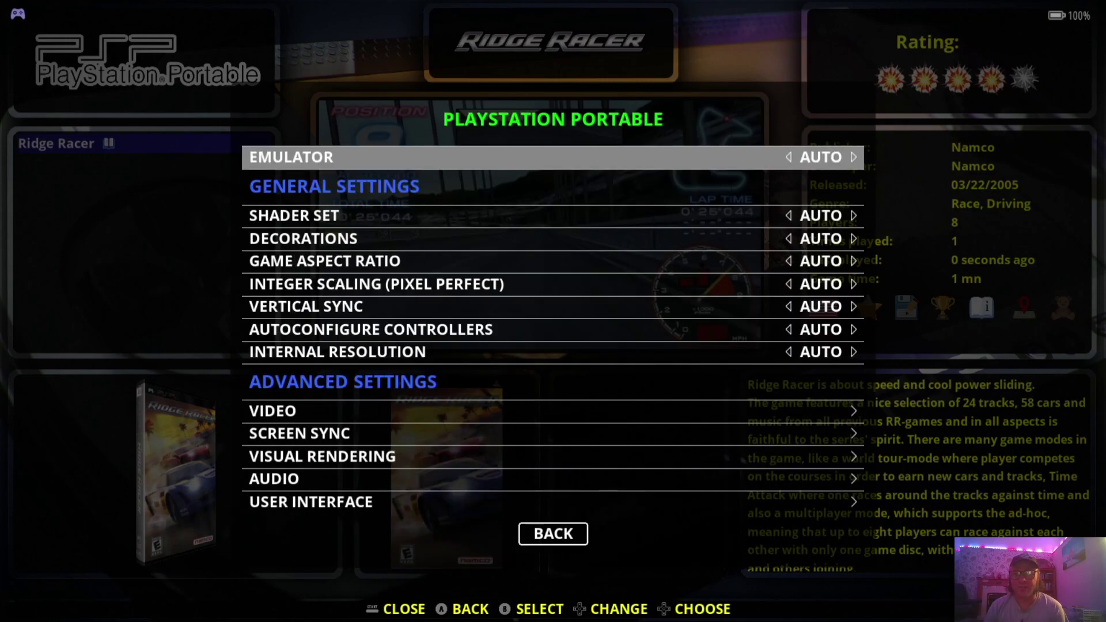
{"action": "key", "text": "Down"}
{"action": "key", "text": "Down"}
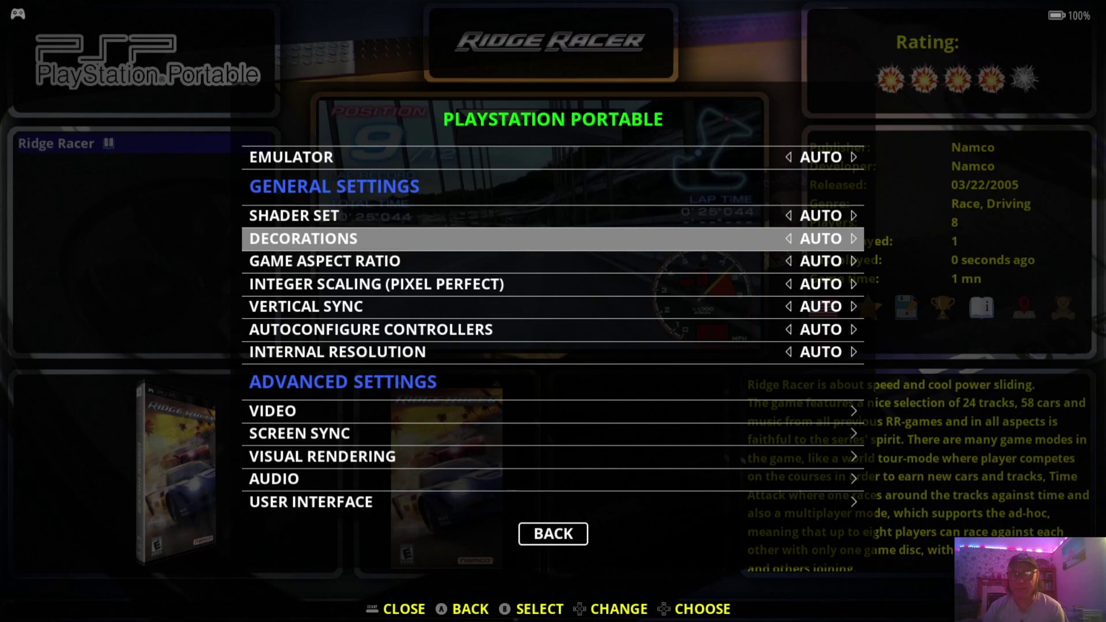
{"action": "key", "text": "Return"}
{"action": "key", "text": "Down"}
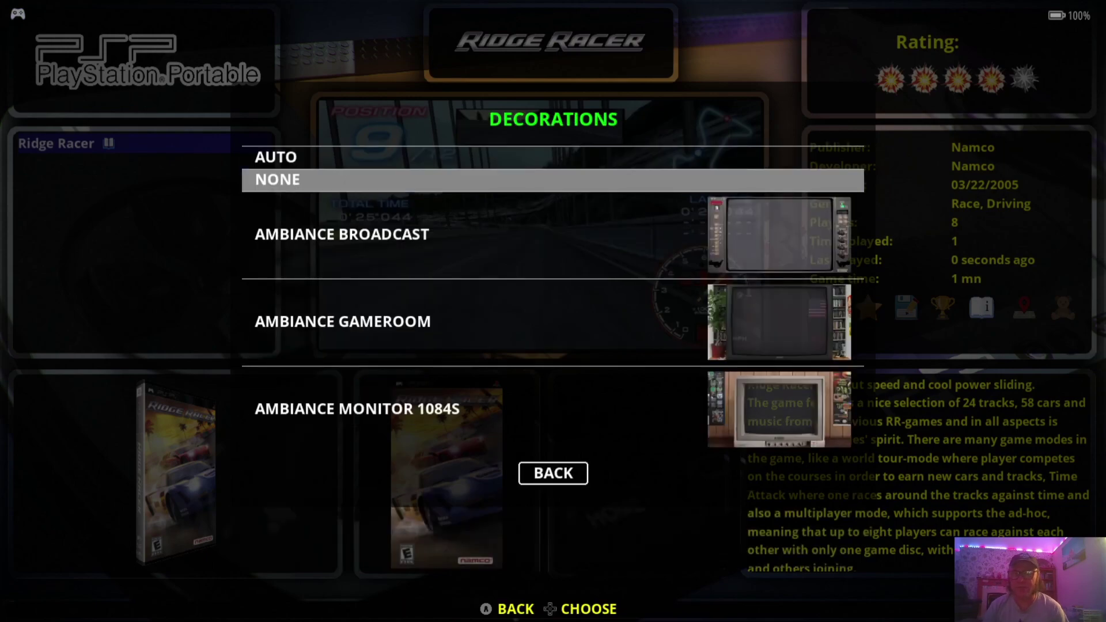
{"action": "key", "text": "Return"}
{"action": "key", "text": "Down"}
{"action": "key", "text": "Return"}
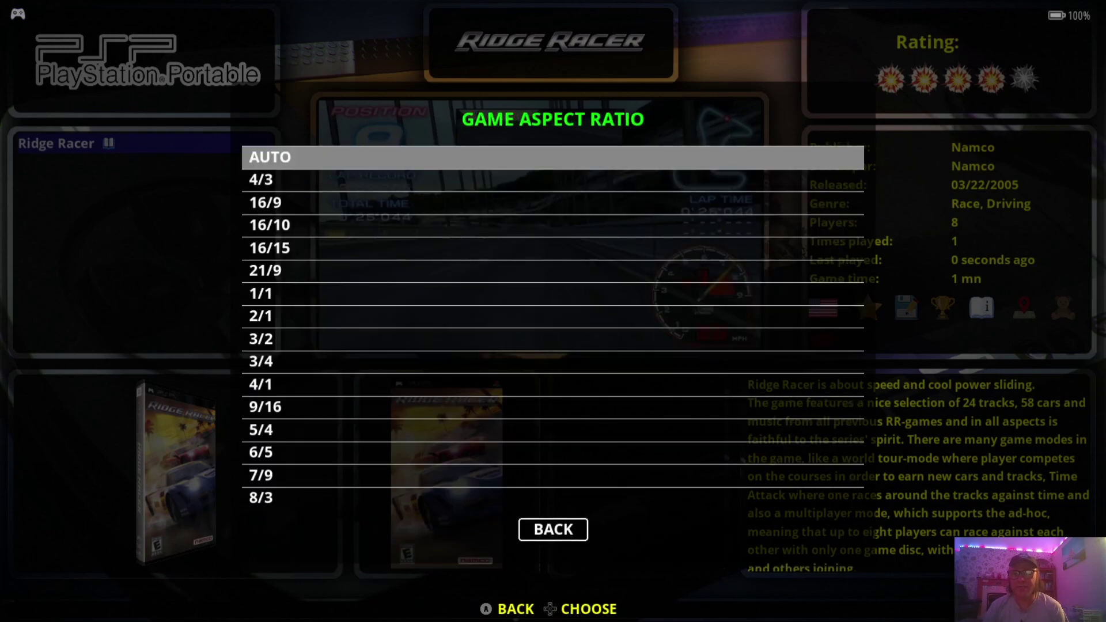
{"action": "key", "text": "Down"}
{"action": "key", "text": "Down"}
{"action": "key", "text": "Return"}
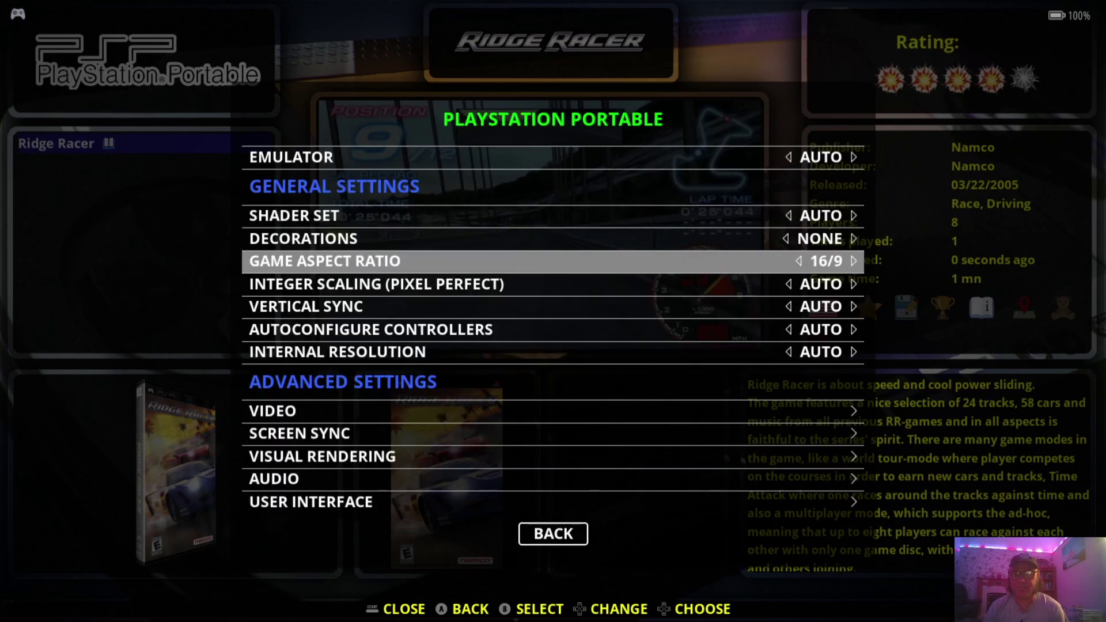
Set the shader set to ENHANCED and turn integer scaling ON.
{"action": "key", "text": "Up"}
{"action": "key", "text": "Up"}
{"action": "key", "text": "Return"}
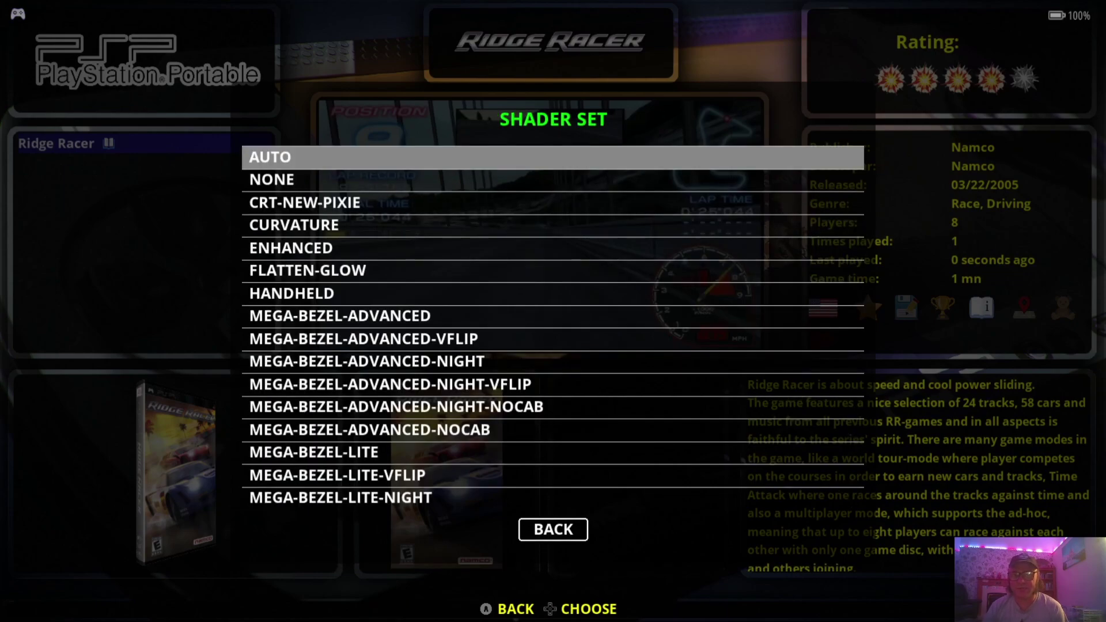
{"action": "key", "text": "Down"}
{"action": "key", "text": "Down"}
{"action": "key", "text": "Down"}
{"action": "key", "text": "Down"}
{"action": "key", "text": "Return"}
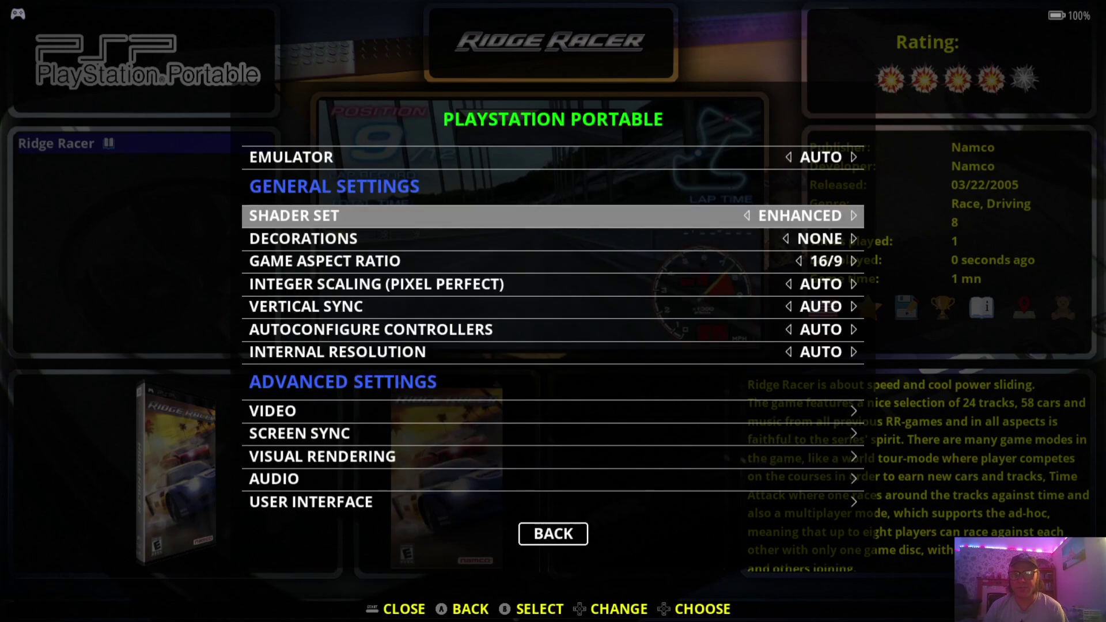
{"action": "key", "text": "Down"}
{"action": "key", "text": "Down"}
{"action": "key", "text": "Down"}
{"action": "key", "text": "Return"}
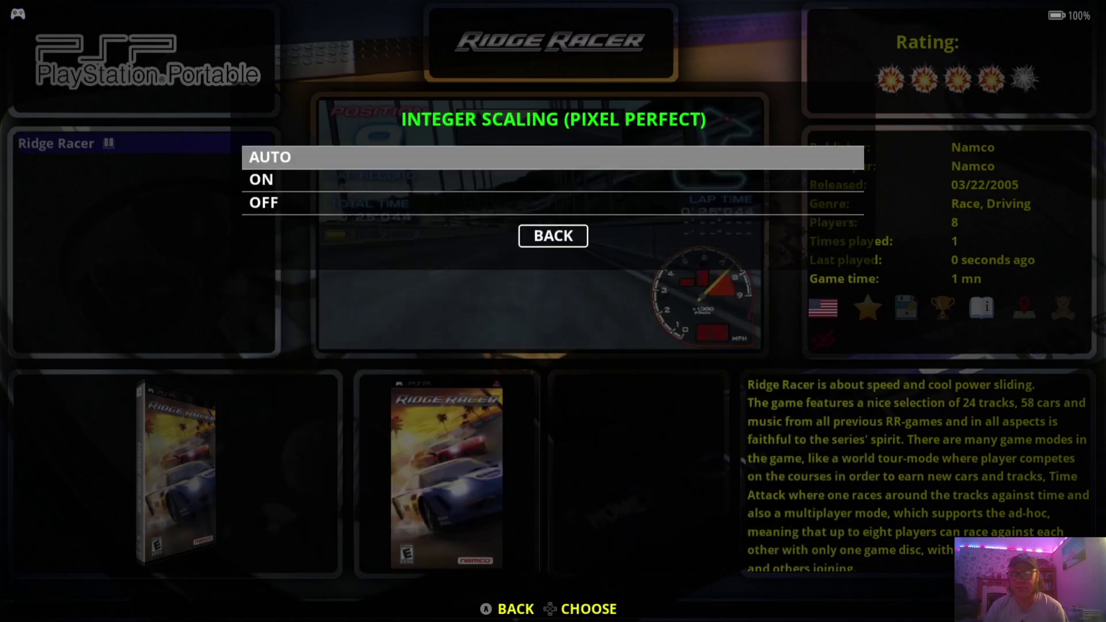
{"action": "key", "text": "Down"}
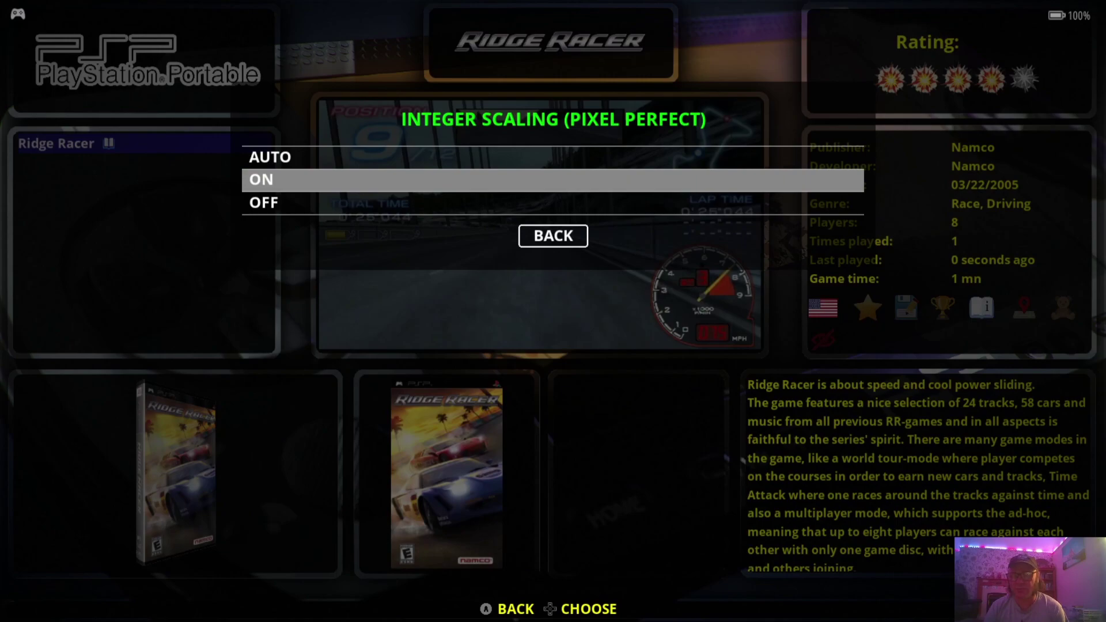
{"action": "key", "text": "Up"}
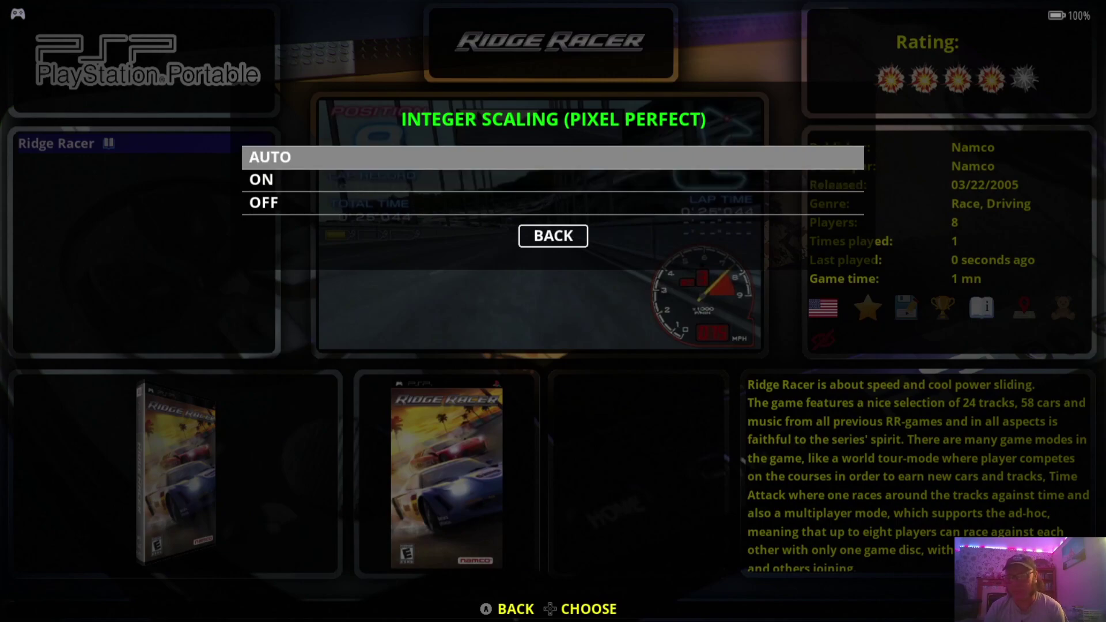
{"action": "key", "text": "Down"}
{"action": "key", "text": "Return"}
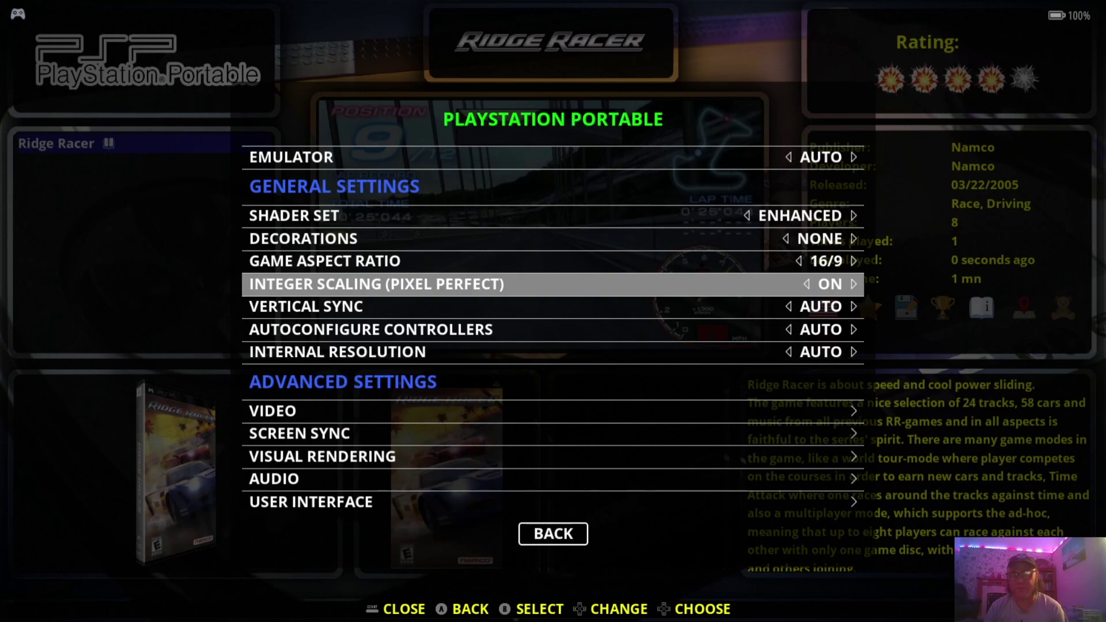
Set vertical sync to YES, leave controller autoconfigure on AUTO, and open Video settings.
{"action": "key", "text": "Down"}
{"action": "key", "text": "Return"}
{"action": "key", "text": "Down"}
{"action": "key", "text": "Down"}
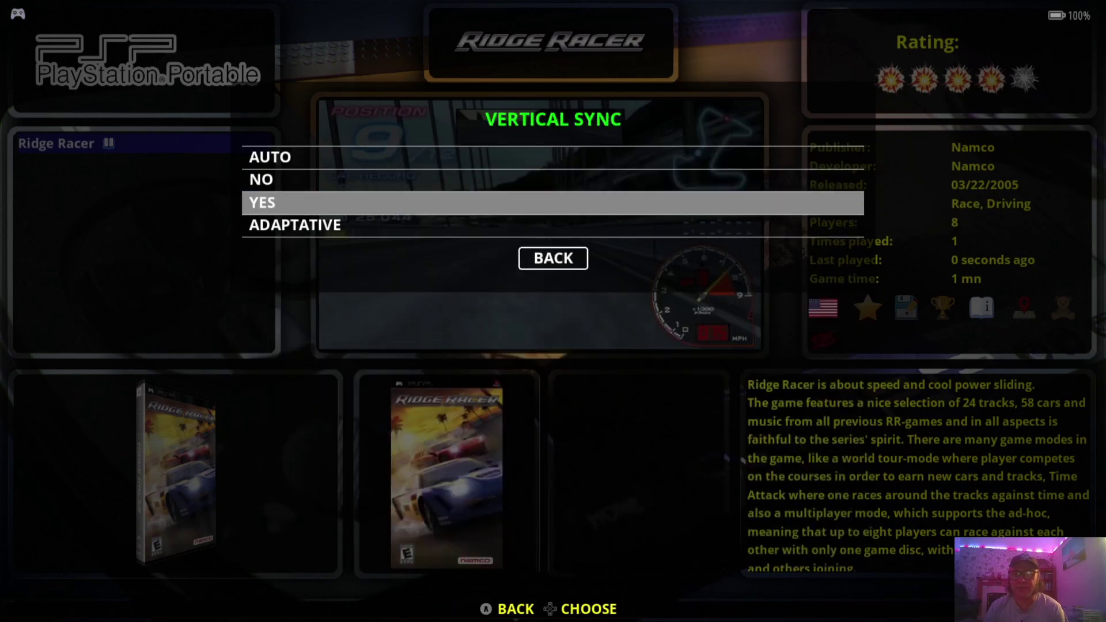
{"action": "key", "text": "Return"}
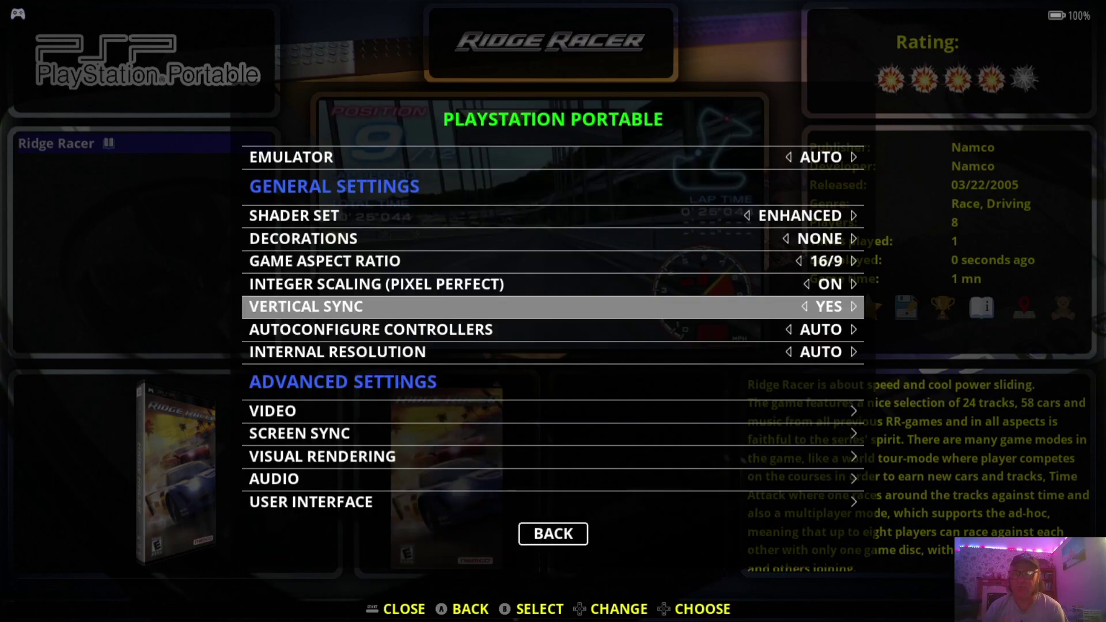
{"action": "key", "text": "Down"}
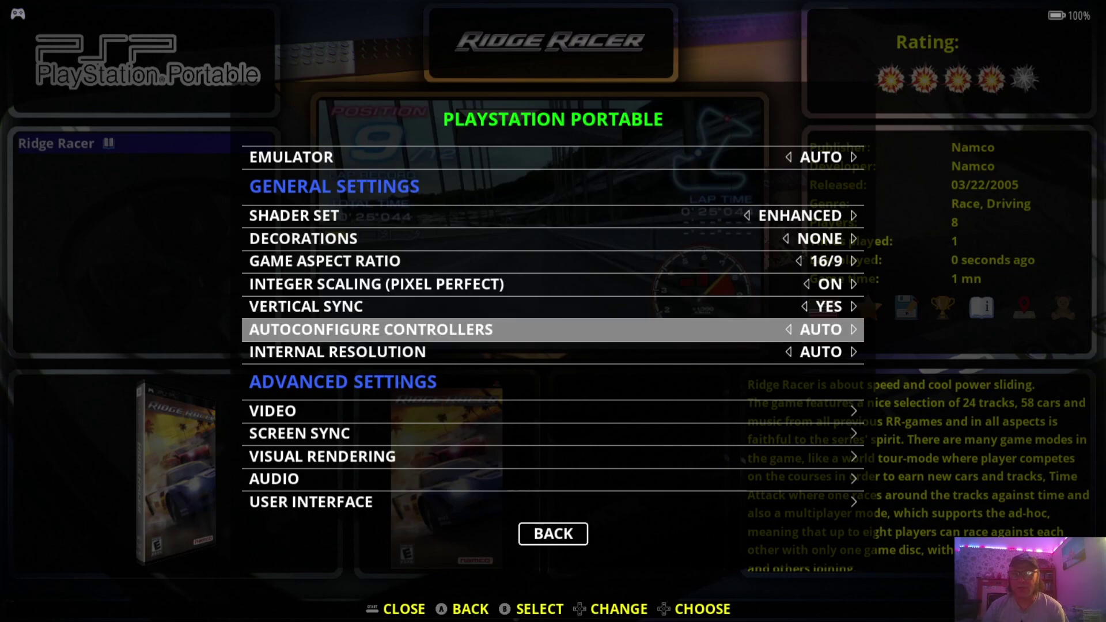
{"action": "key", "text": "Return"}
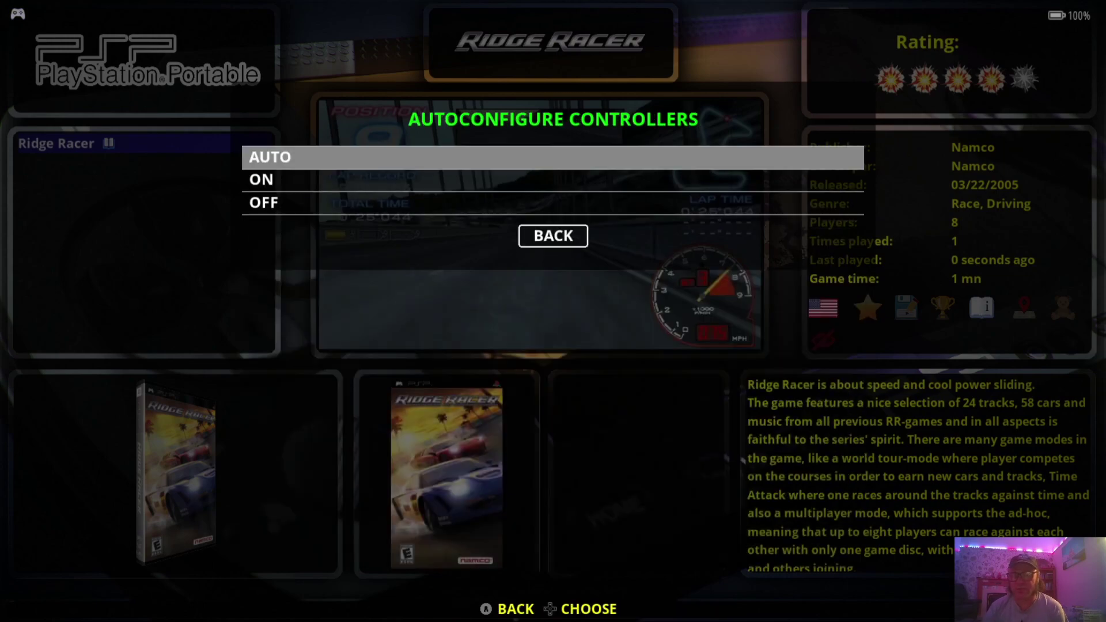
{"action": "key", "text": "Return"}
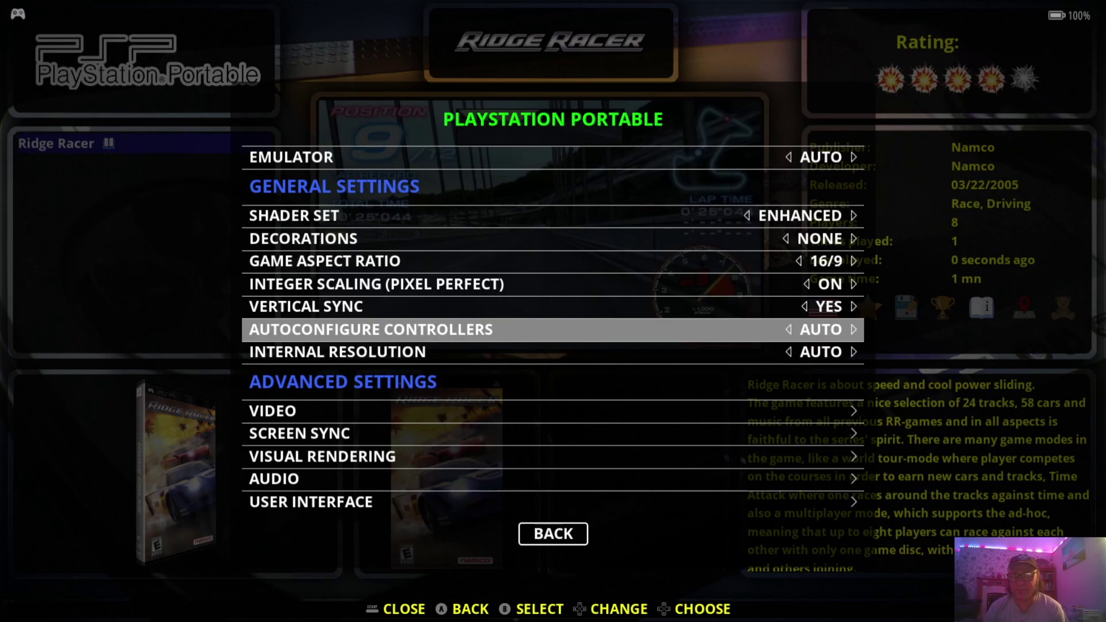
{"action": "key", "text": "Down"}
{"action": "key", "text": "Down"}
{"action": "key", "text": "Return"}
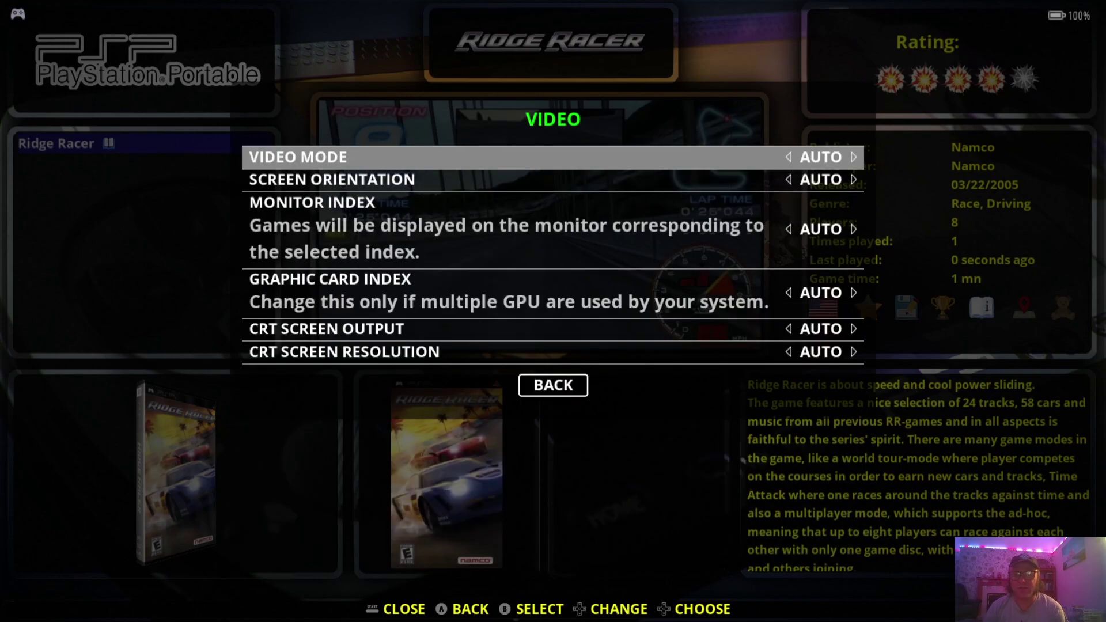
Keep the video mode at AUTO instead of 1920X1080 60HZ, then open Visual Rendering settings.
{"action": "key", "text": "Return"}
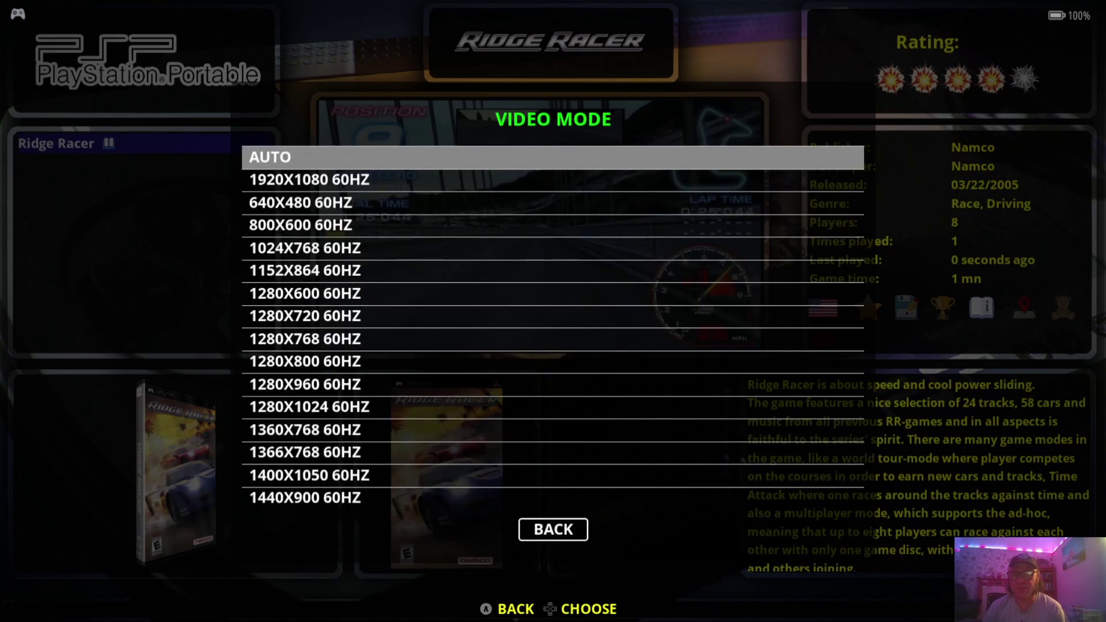
{"action": "key", "text": "Down"}
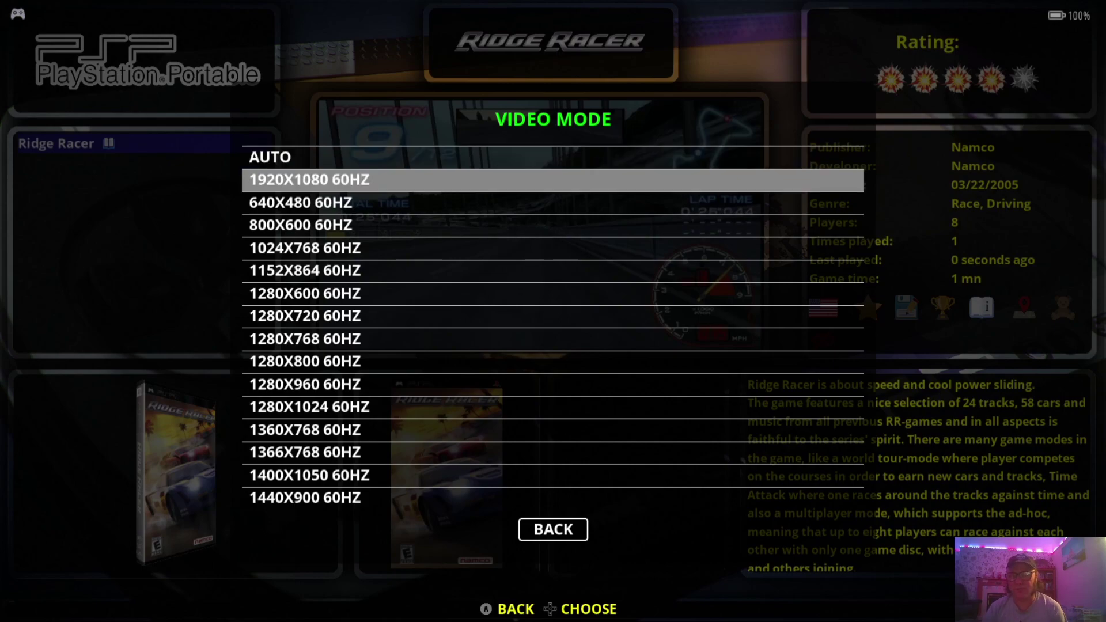
{"action": "key", "text": "Up"}
{"action": "key", "text": "Down"}
{"action": "key", "text": "Up"}
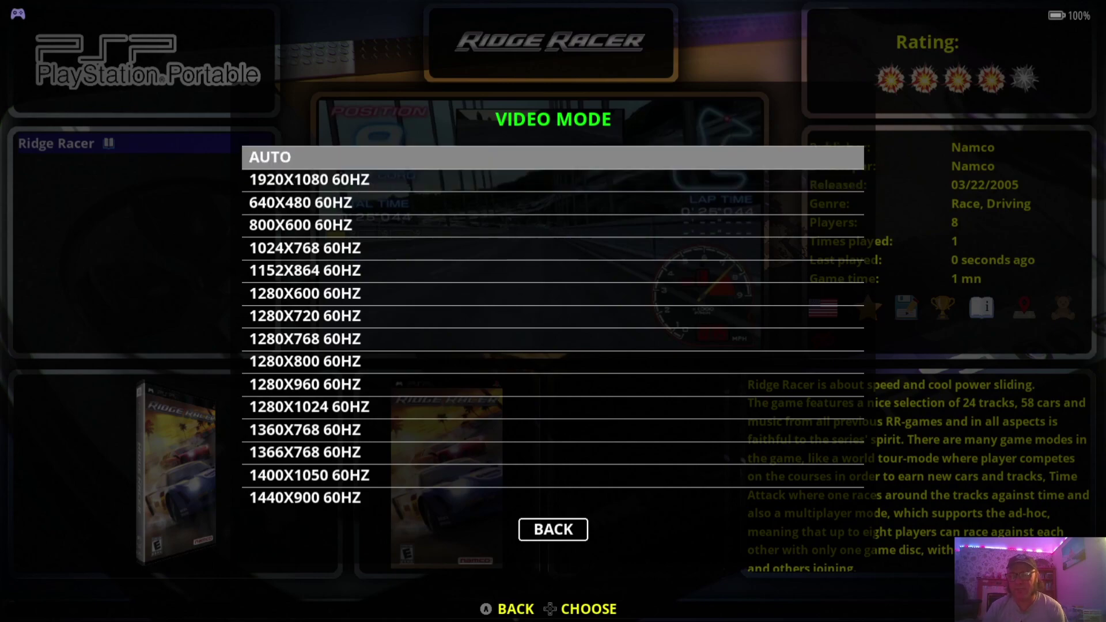
{"action": "key", "text": "Return"}
{"action": "key", "text": "Down"}
{"action": "key", "text": "Escape"}
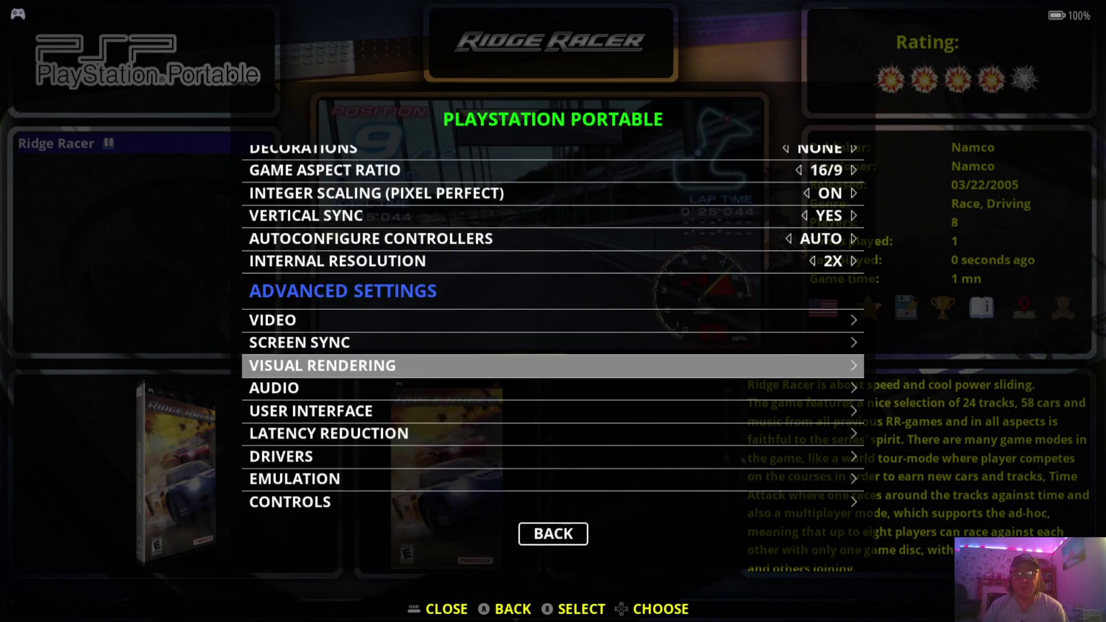
{"action": "key", "text": "Up"}
{"action": "key", "text": "Down"}
{"action": "key", "text": "Return"}
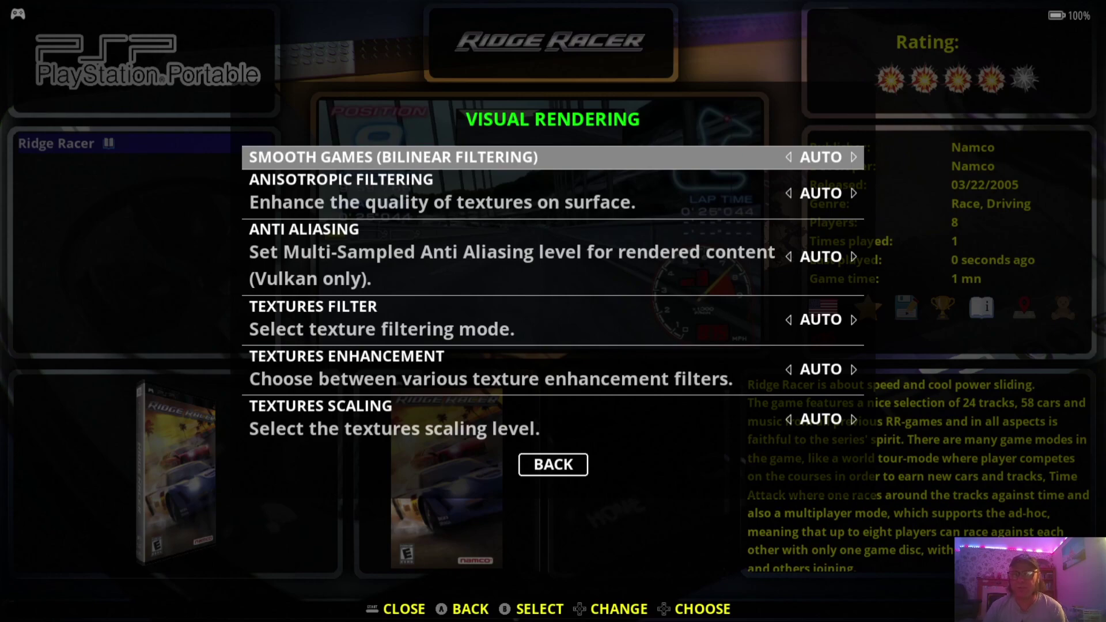
Turn bilinear smoothing ON and set anisotropic filtering to 2X.
{"action": "key", "text": "Return"}
{"action": "key", "text": "Down"}
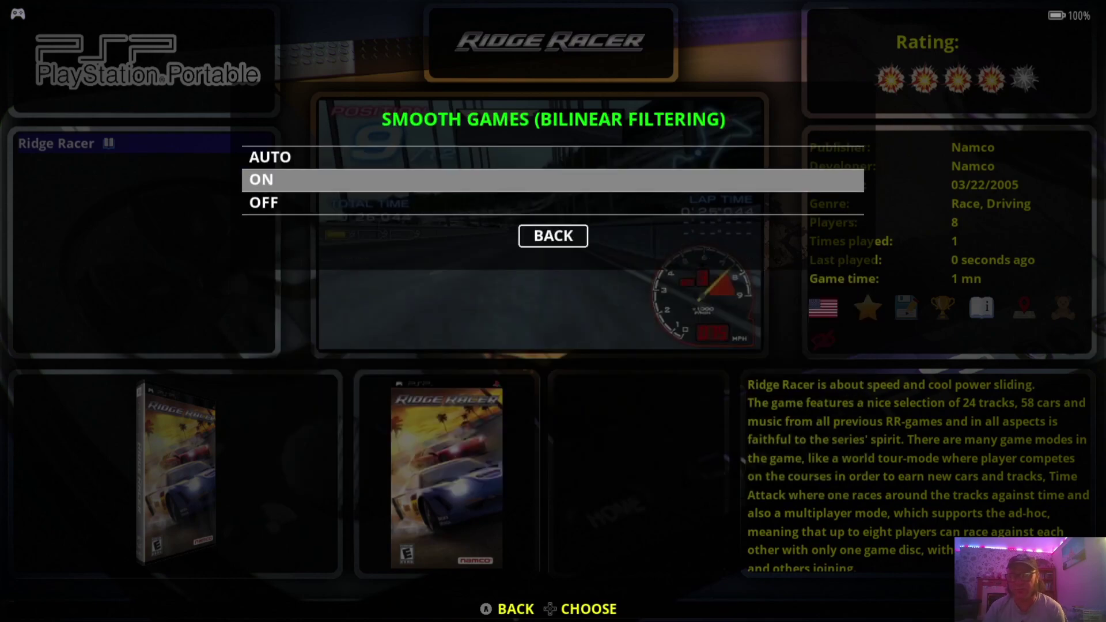
{"action": "key", "text": "Return"}
{"action": "key", "text": "Down"}
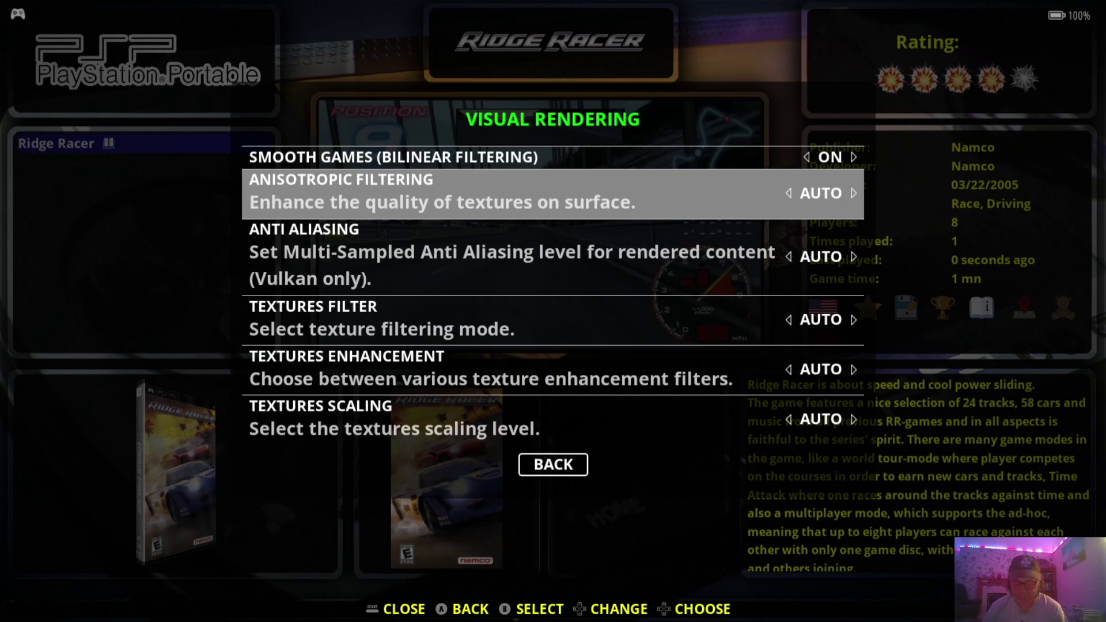
{"action": "key", "text": "Return"}
{"action": "key", "text": "Return"}
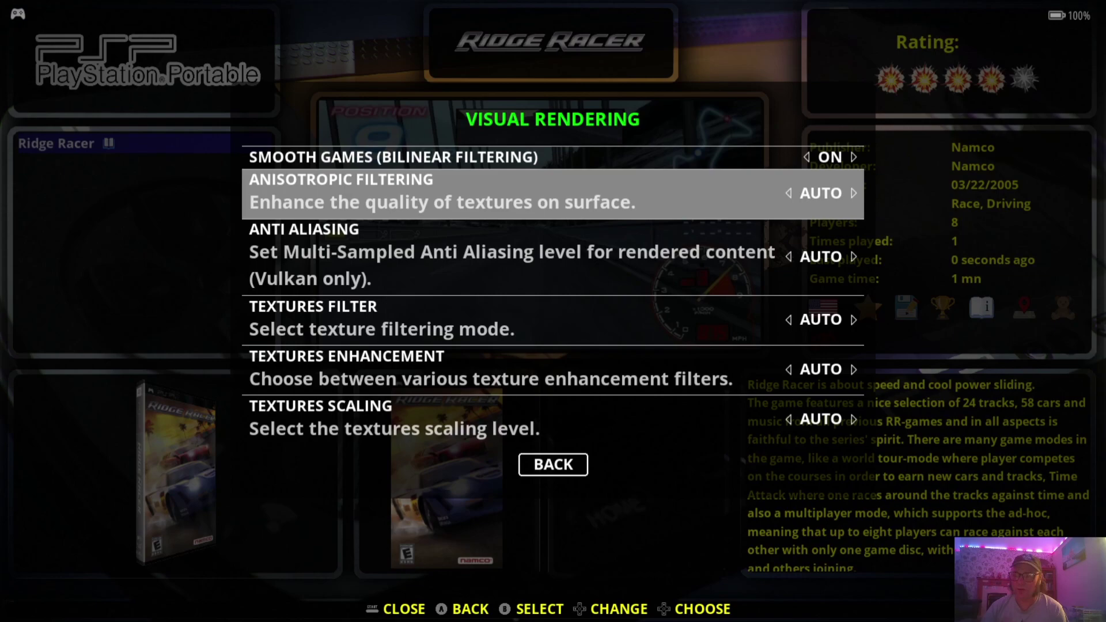
{"action": "key", "text": "Return"}
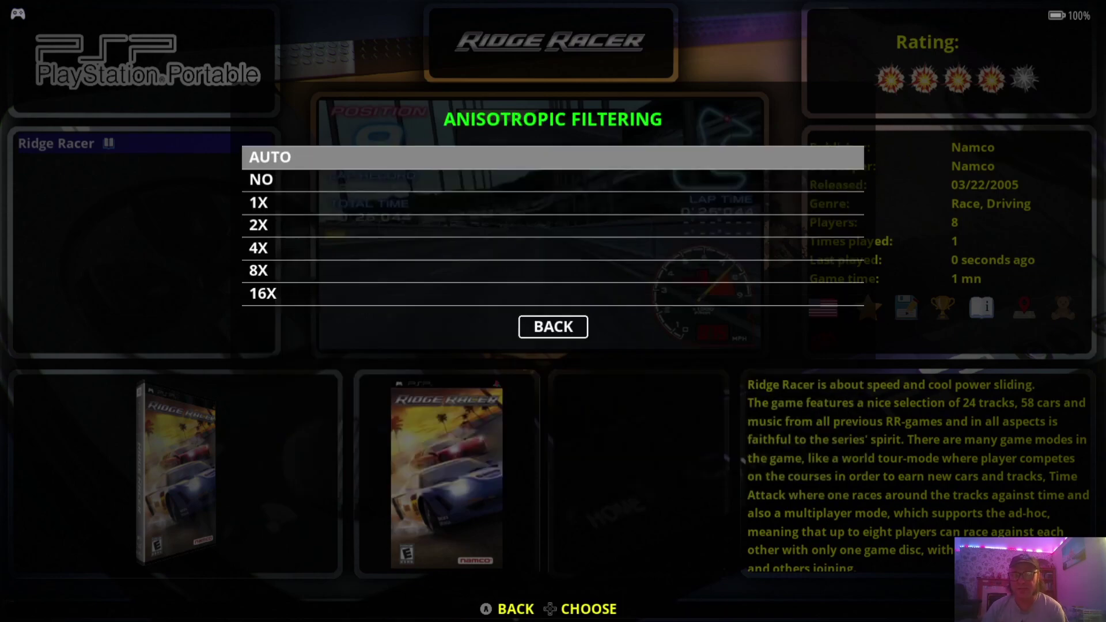
{"action": "key", "text": "Down"}
{"action": "key", "text": "Down"}
{"action": "key", "text": "Down"}
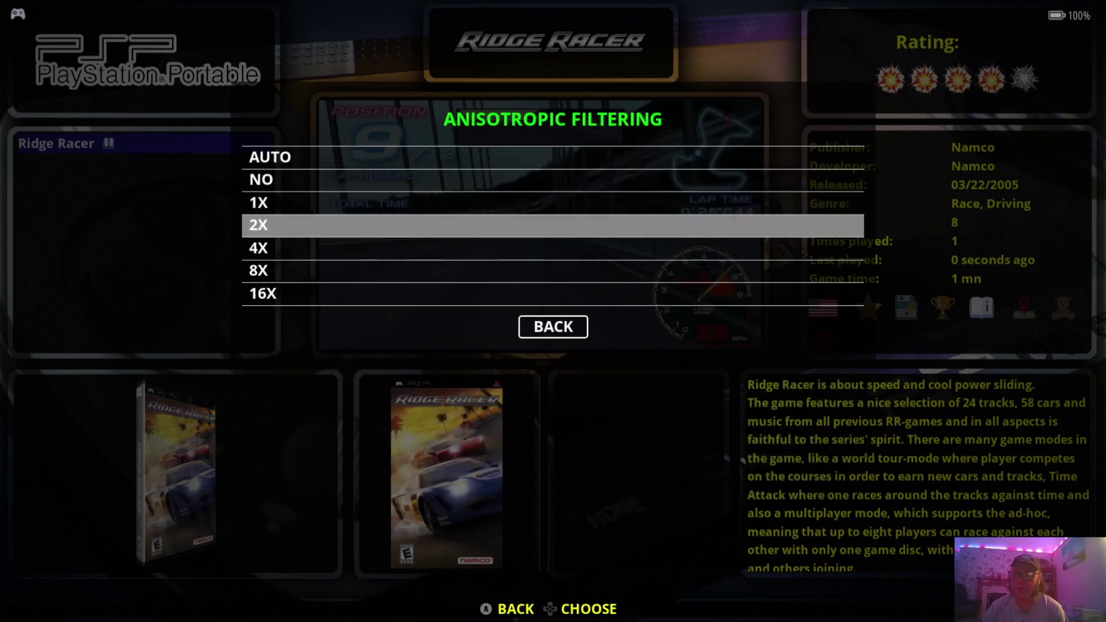
{"action": "key", "text": "Down"}
{"action": "key", "text": "Up"}
{"action": "key", "text": "Return"}
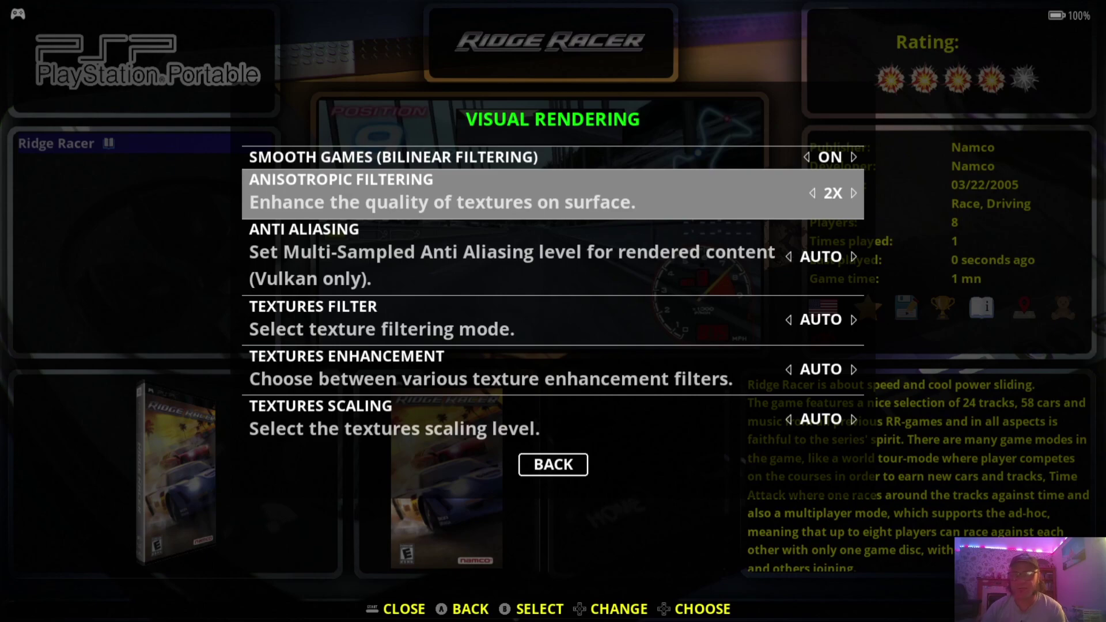
Set anti-aliasing to 2X after comparing the 4X and 8X levels.
{"action": "key", "text": "Down"}
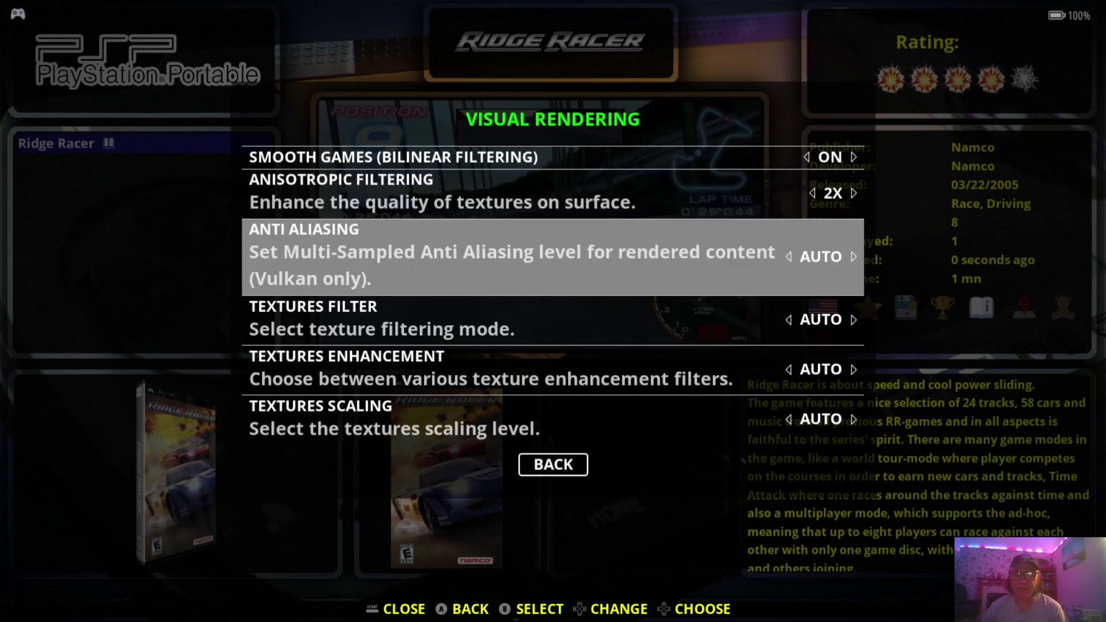
{"action": "key", "text": "Return"}
{"action": "key", "text": "Down"}
{"action": "key", "text": "Down"}
{"action": "key", "text": "Down"}
{"action": "key", "text": "Down"}
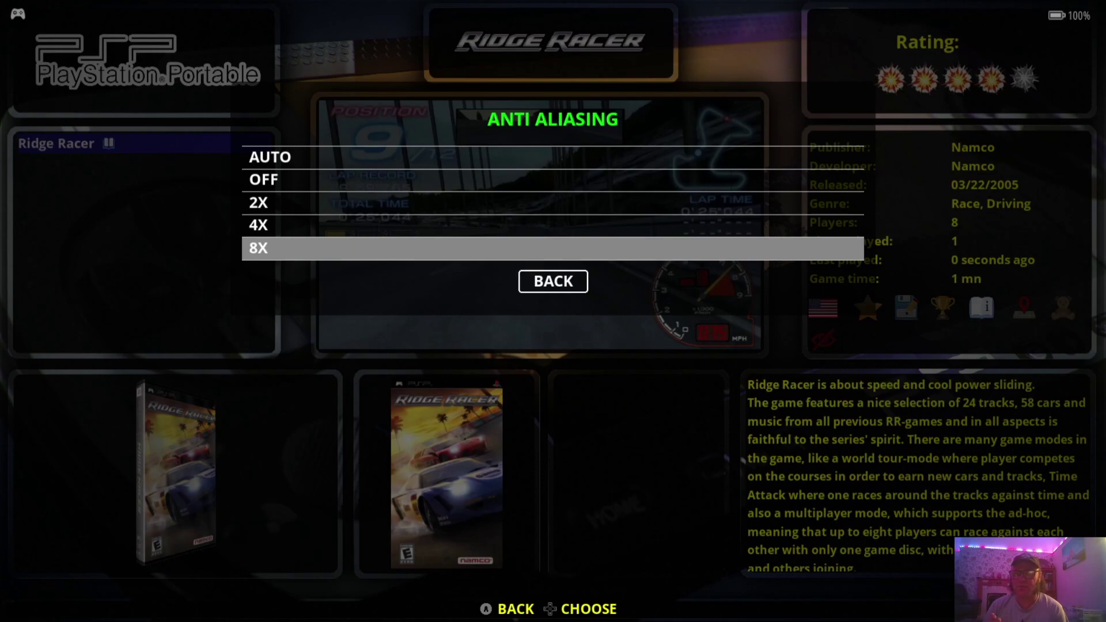
{"action": "key", "text": "Up"}
{"action": "key", "text": "Down"}
{"action": "key", "text": "Up"}
{"action": "key", "text": "Down"}
{"action": "key", "text": "Up"}
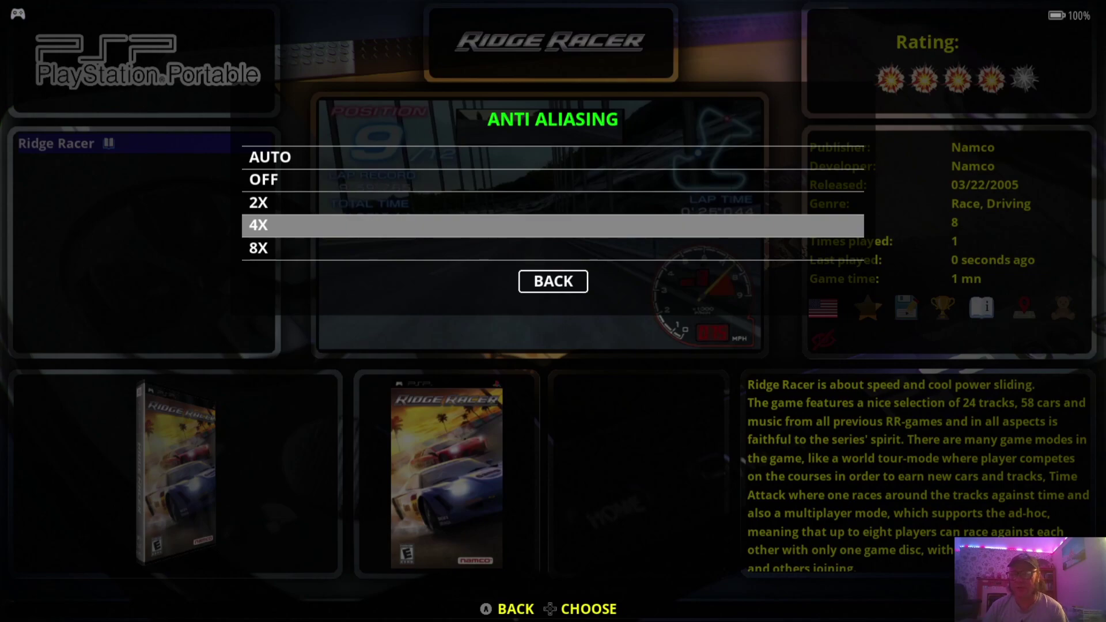
{"action": "key", "text": "Up"}
{"action": "key", "text": "Return"}
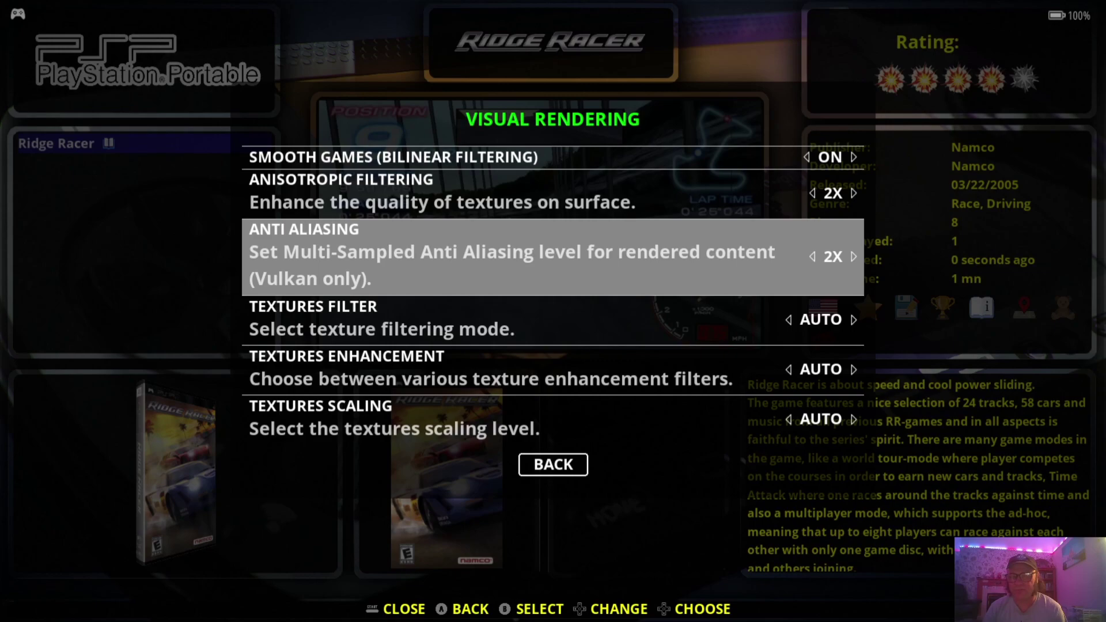
{"action": "key", "text": "Down"}
{"action": "key", "text": "Down"}
Keep texture enhancement on AUTO and set texture scaling to 2X.
{"action": "key", "text": "Return"}
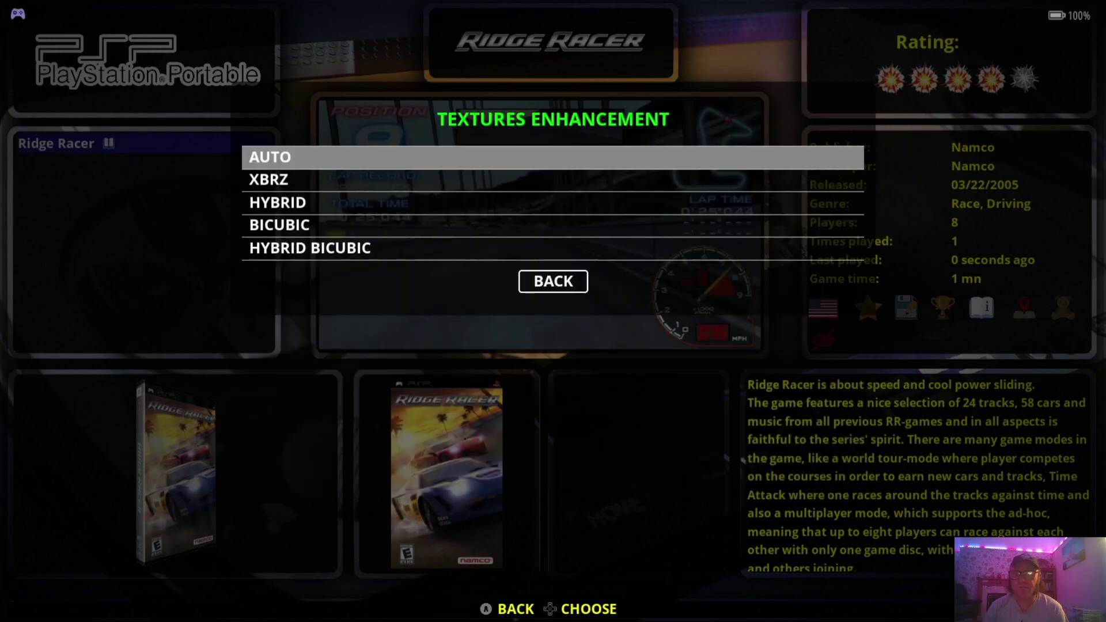
{"action": "key", "text": "Down"}
{"action": "key", "text": "Down"}
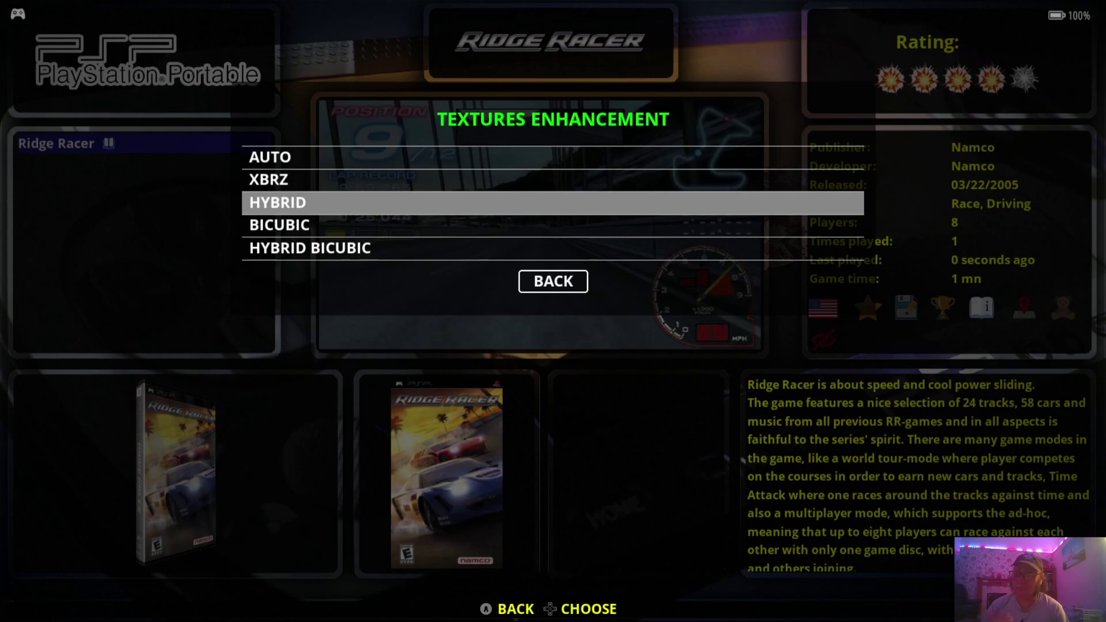
{"action": "key", "text": "Up"}
{"action": "key", "text": "Up"}
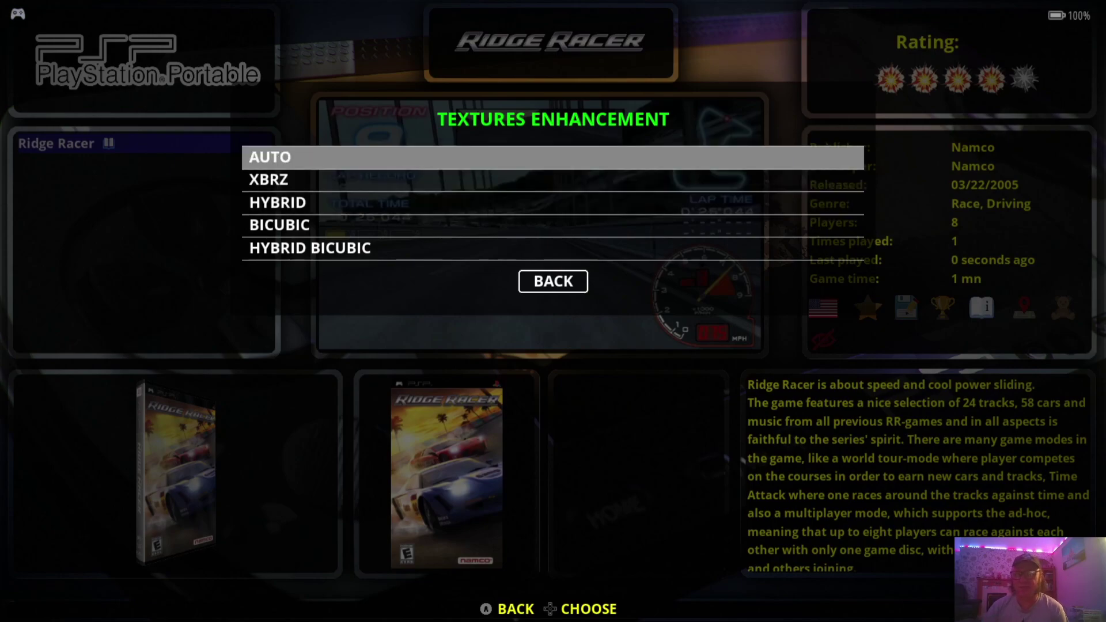
{"action": "key", "text": "Return"}
{"action": "key", "text": "Down"}
{"action": "key", "text": "Return"}
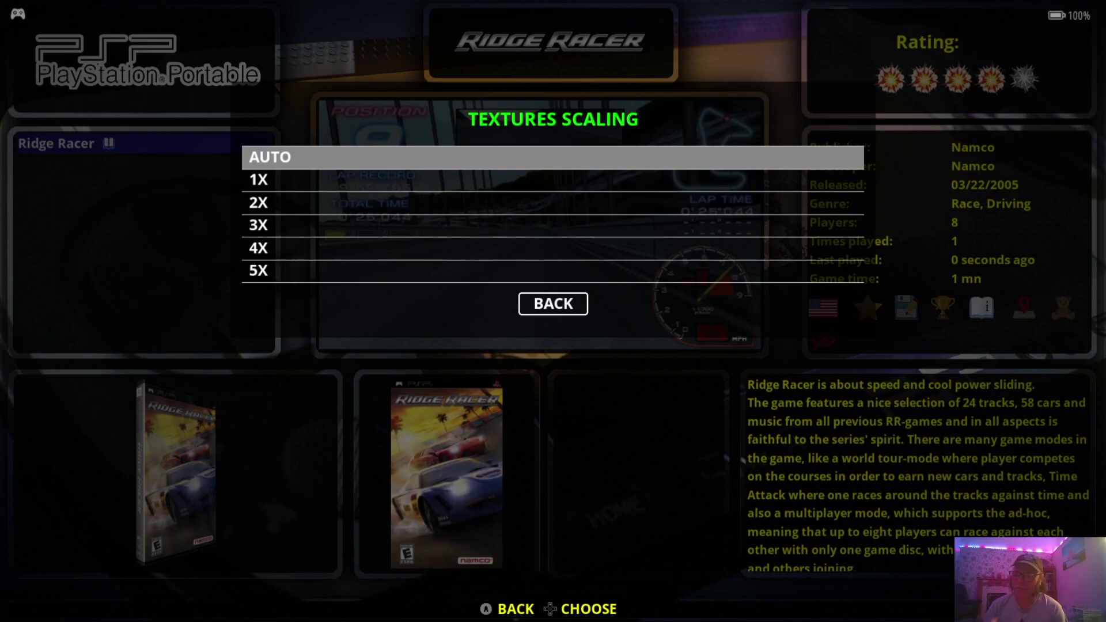
{"action": "key", "text": "Down"}
{"action": "key", "text": "Down"}
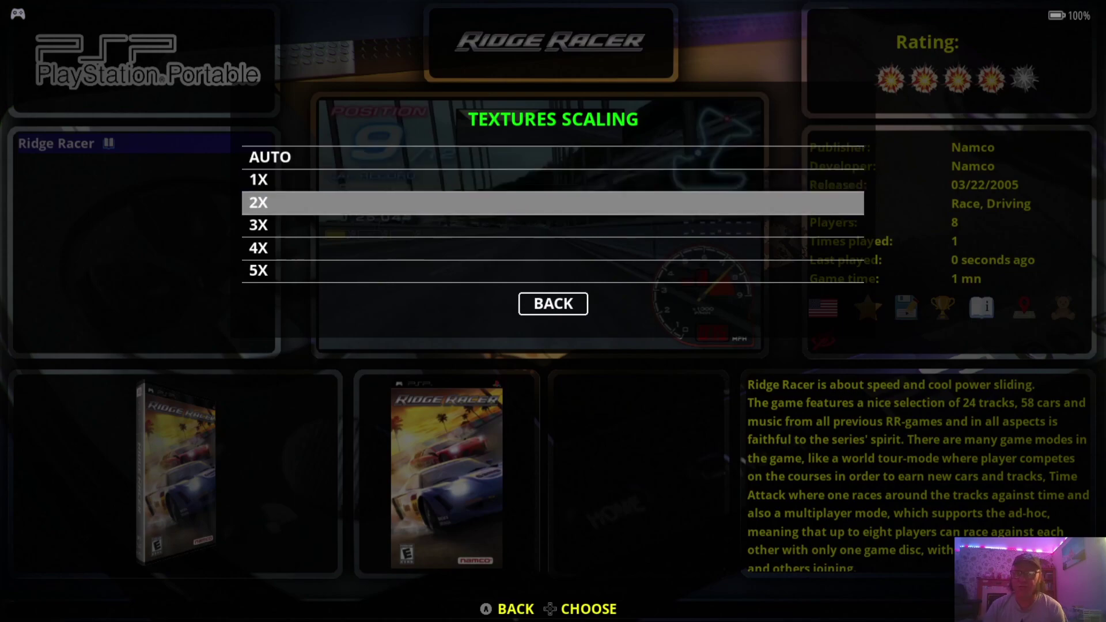
{"action": "key", "text": "Return"}
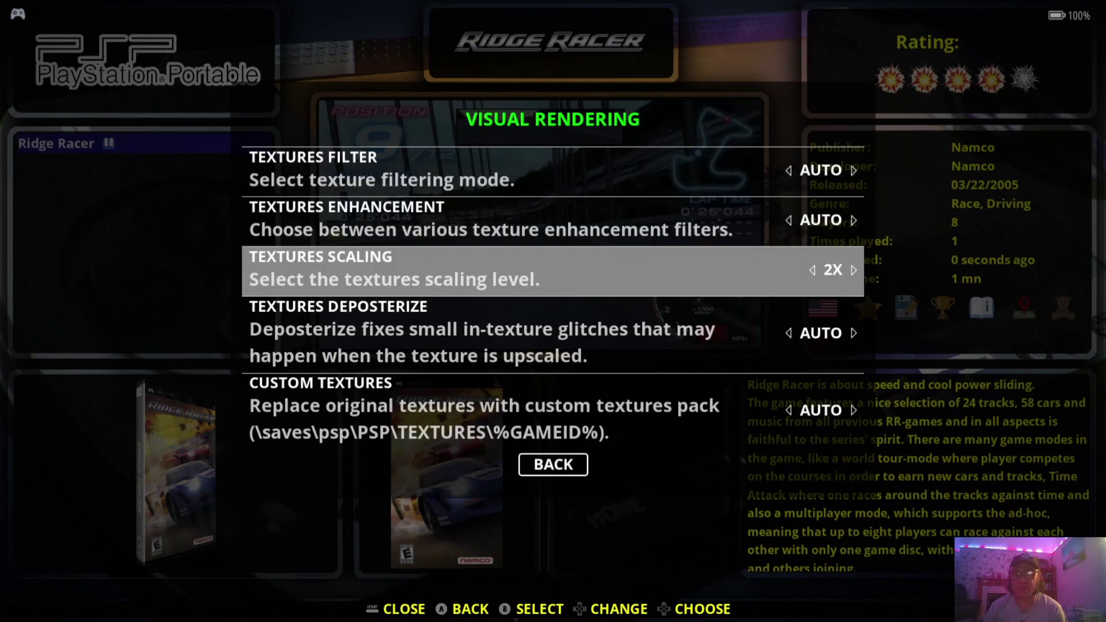
Leave Visual Rendering and open the Drivers settings page.
{"action": "key", "text": "Escape"}
{"action": "key", "text": "Down"}
{"action": "key", "text": "Down"}
{"action": "key", "text": "Down"}
{"action": "key", "text": "Down"}
{"action": "key", "text": "Return"}
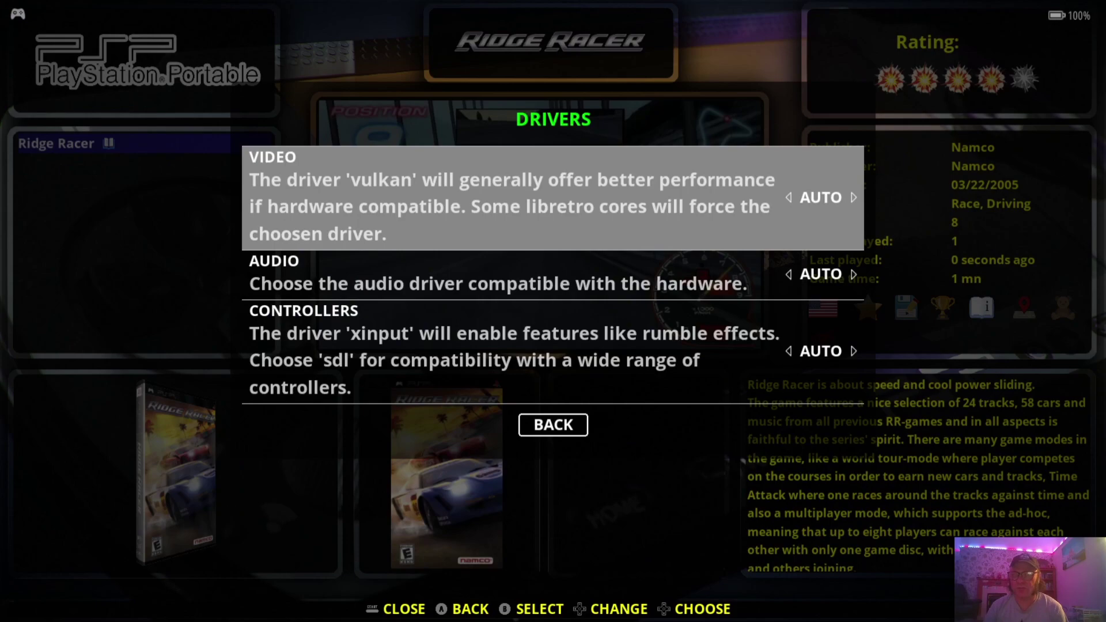
{"action": "key", "text": "Return"}
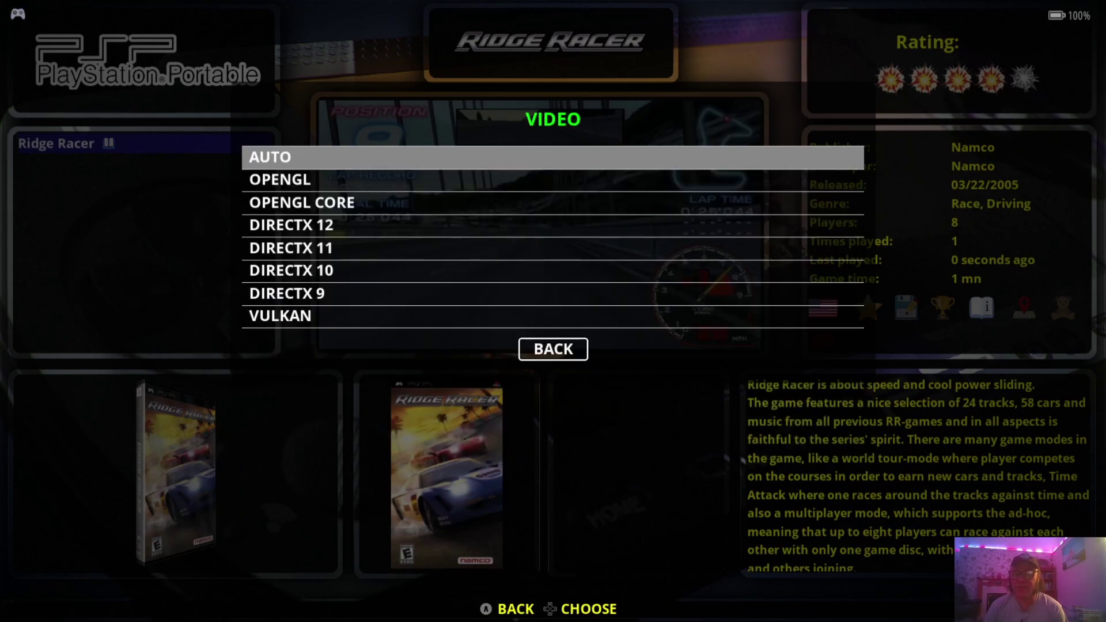
{"action": "key", "text": "Down"}
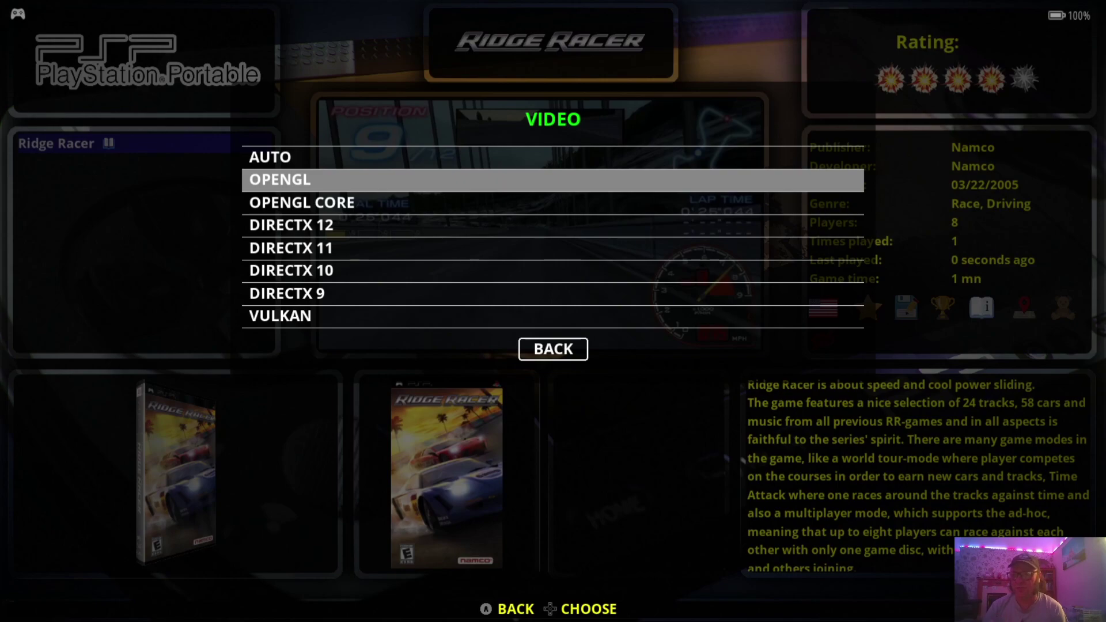
{"action": "key", "text": "Up"}
{"action": "key", "text": "Up"}
{"action": "key", "text": "Up"}
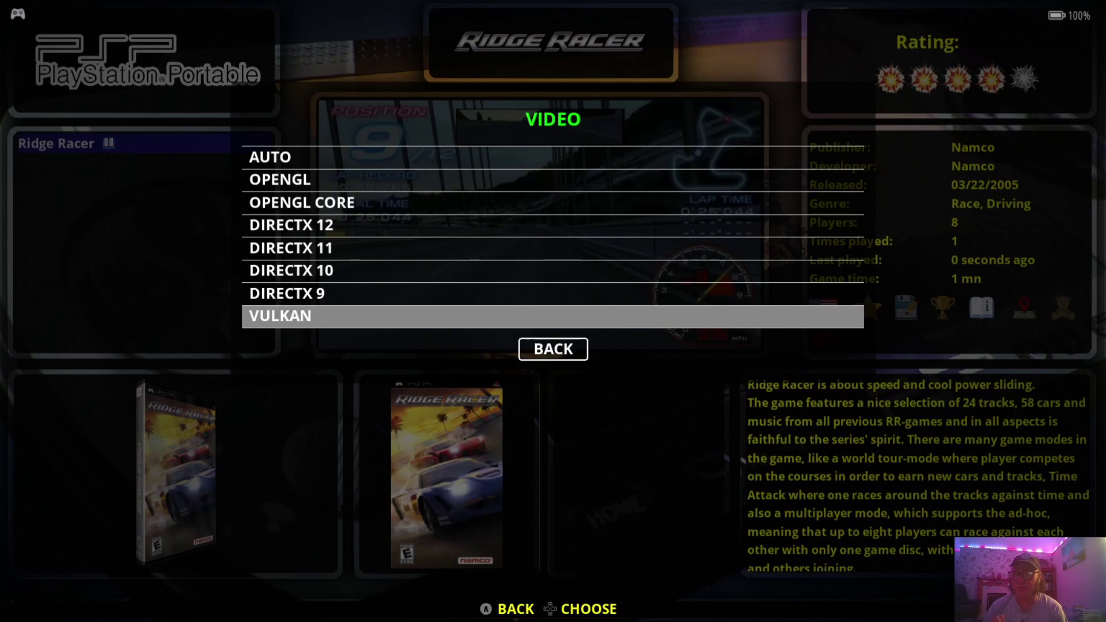
{"action": "key", "text": "Up"}
{"action": "key", "text": "Up"}
{"action": "key", "text": "Up"}
{"action": "key", "text": "Up"}
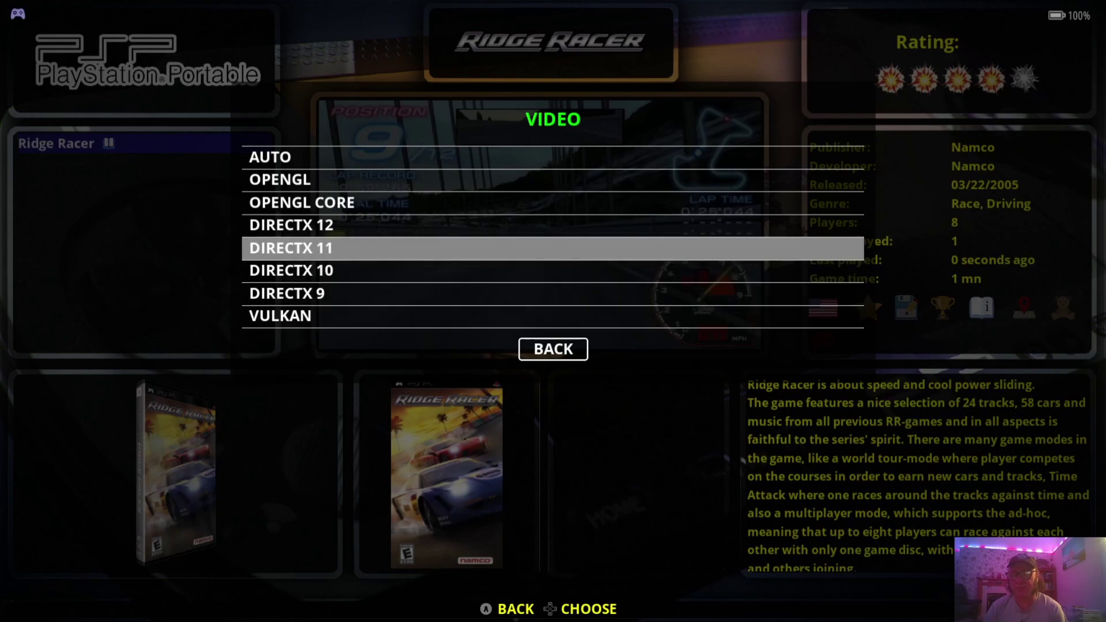
{"action": "key", "text": "Down"}
{"action": "key", "text": "Up"}
{"action": "key", "text": "Up"}
{"action": "key", "text": "Up"}
{"action": "key", "text": "Up"}
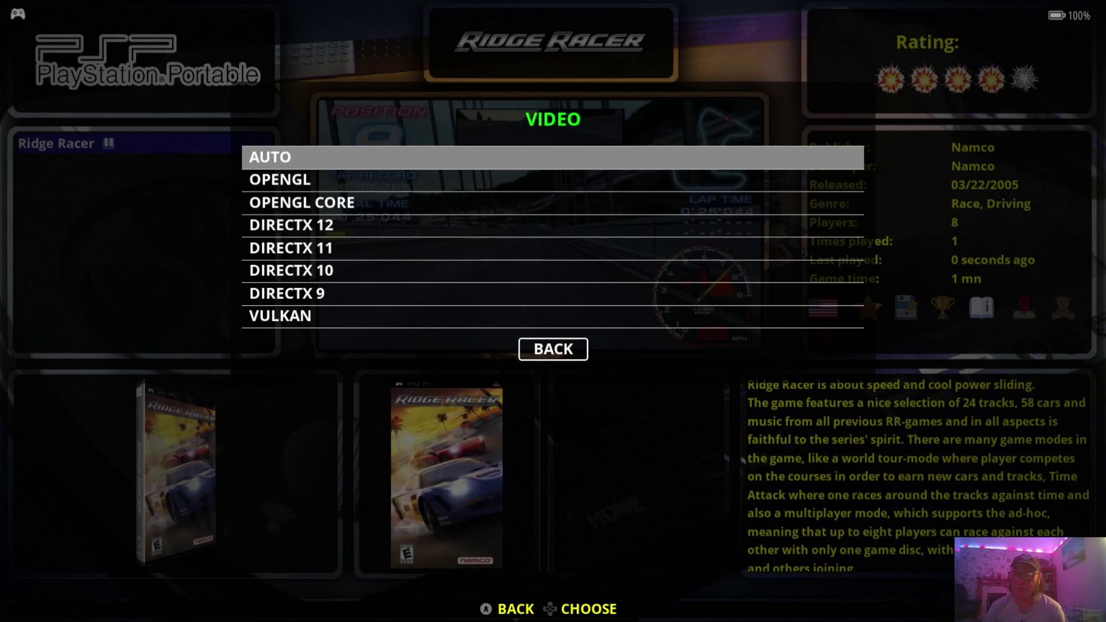
{"action": "key", "text": "Down"}
{"action": "key", "text": "Escape"}
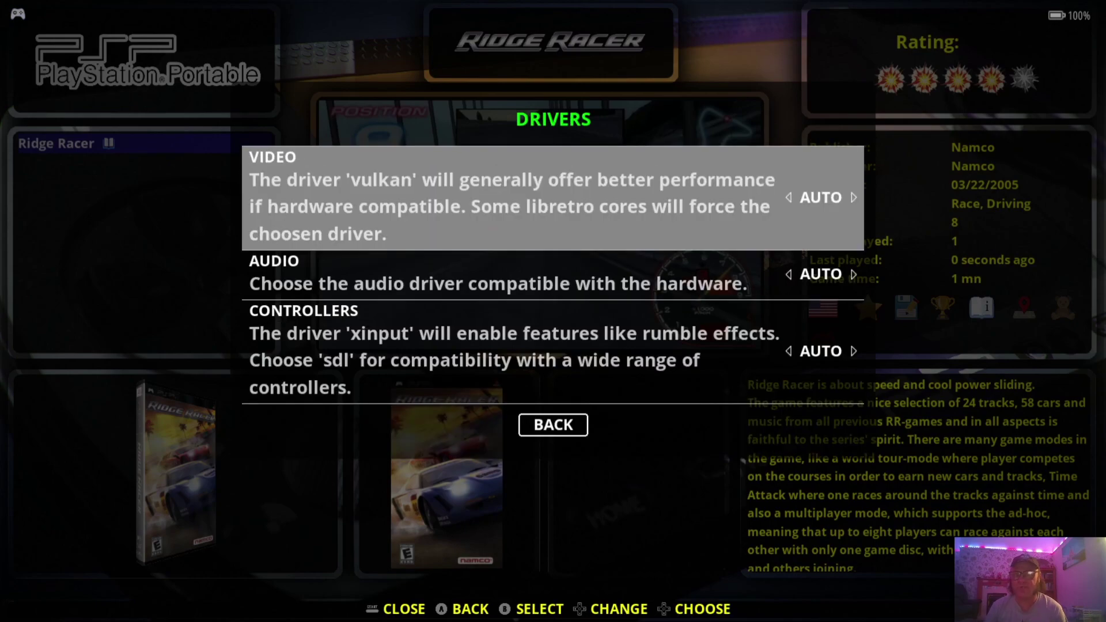
{"action": "key", "text": "Escape"}
{"action": "key", "text": "Up"}
{"action": "key", "text": "Up"}
{"action": "key", "text": "Up"}
{"action": "key", "text": "Up"}
{"action": "key", "text": "Up"}
{"action": "key", "text": "Up"}
{"action": "key", "text": "Up"}
{"action": "key", "text": "Up"}
{"action": "key", "text": "Up"}
{"action": "key", "text": "Up"}
{"action": "key", "text": "Up"}
{"action": "key", "text": "Up"}
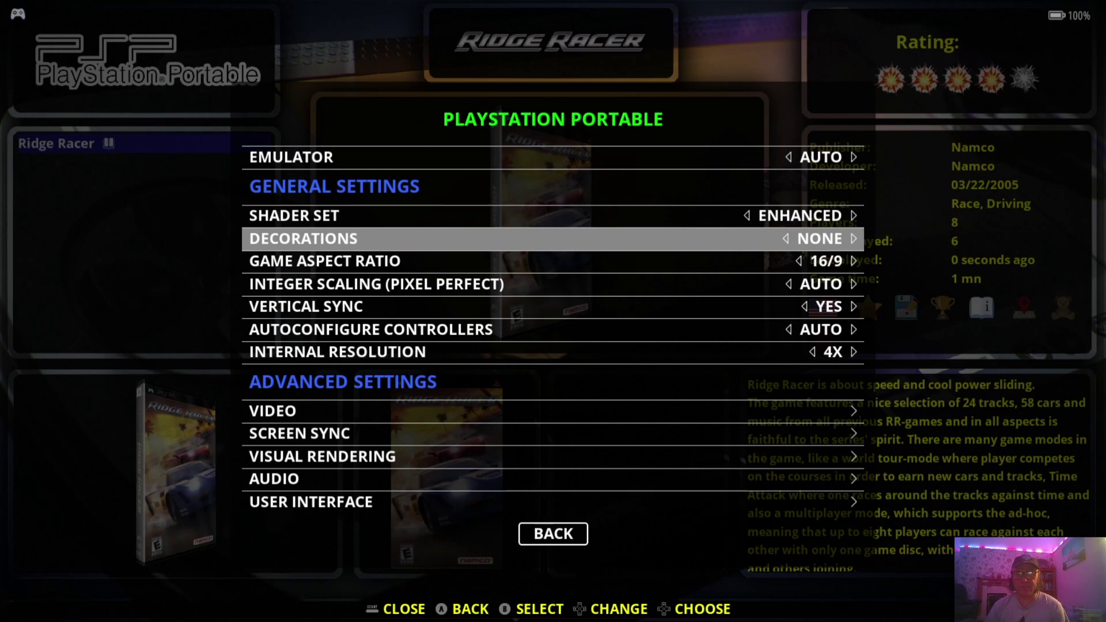
Leave internal resolution at 4X after browsing values, close the PSP settings and launch Ridge Racer.
{"action": "key", "text": "Down"}
{"action": "key", "text": "Down"}
{"action": "key", "text": "Down"}
{"action": "key", "text": "Down"}
{"action": "key", "text": "Down"}
{"action": "key", "text": "Return"}
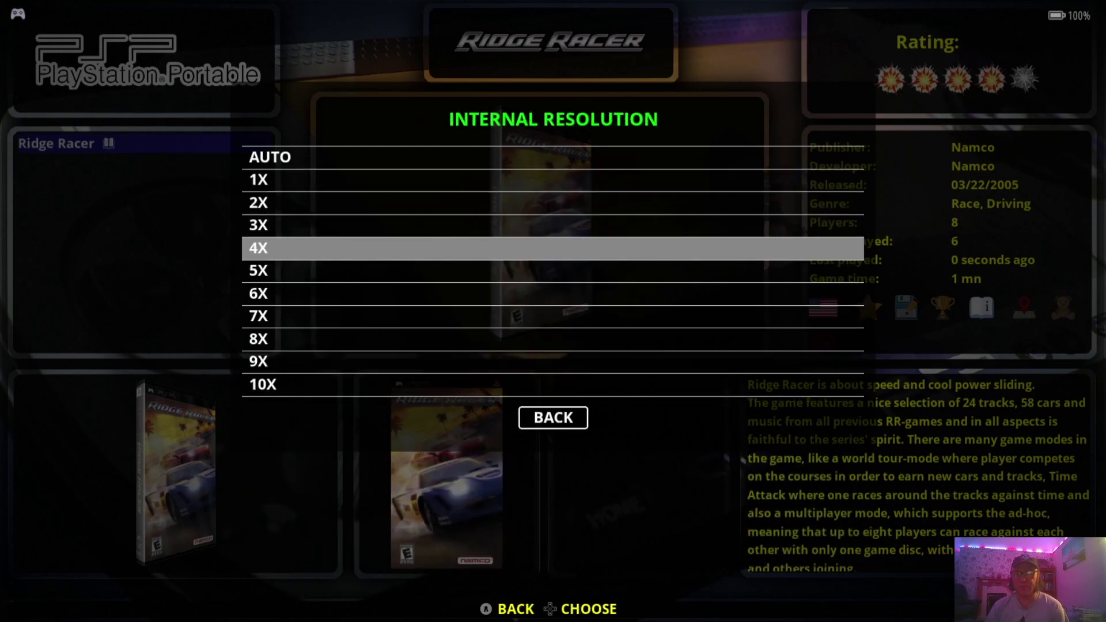
{"action": "key", "text": "Up"}
{"action": "key", "text": "Up"}
{"action": "key", "text": "Down"}
{"action": "key", "text": "Down"}
{"action": "key", "text": "Down"}
{"action": "key", "text": "Down"}
{"action": "key", "text": "Down"}
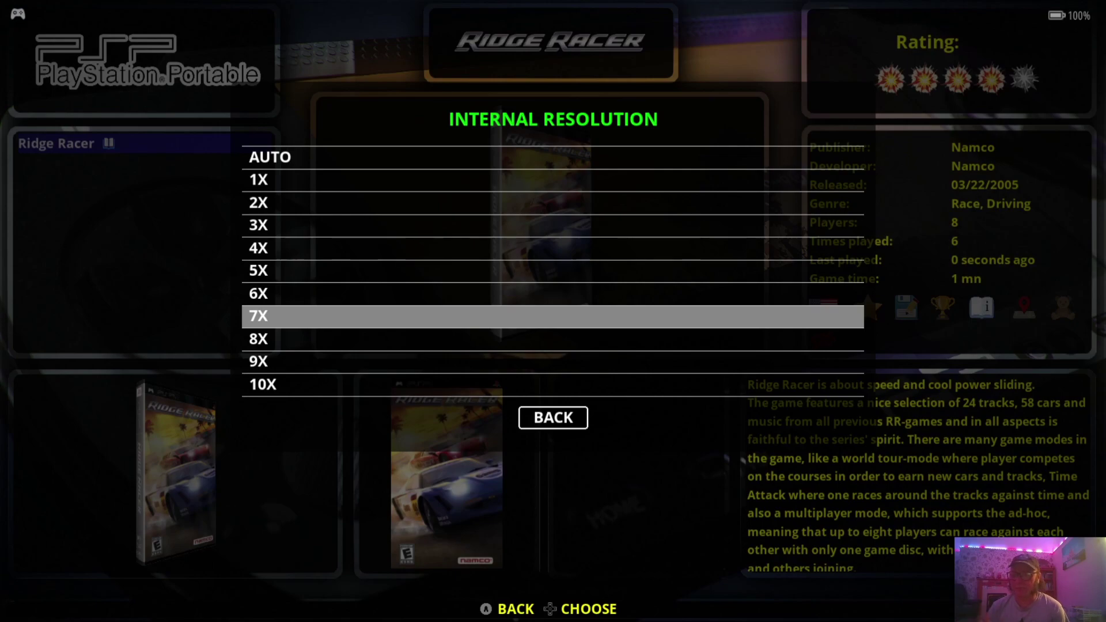
{"action": "key", "text": "Up"}
{"action": "key", "text": "Up"}
{"action": "key", "text": "Up"}
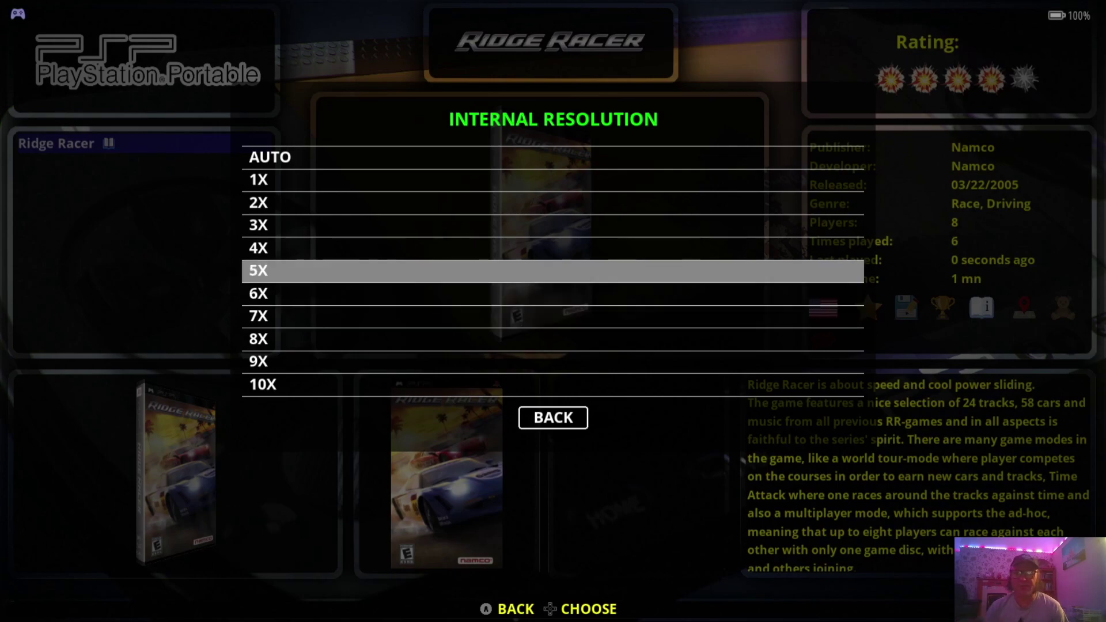
{"action": "key", "text": "Return"}
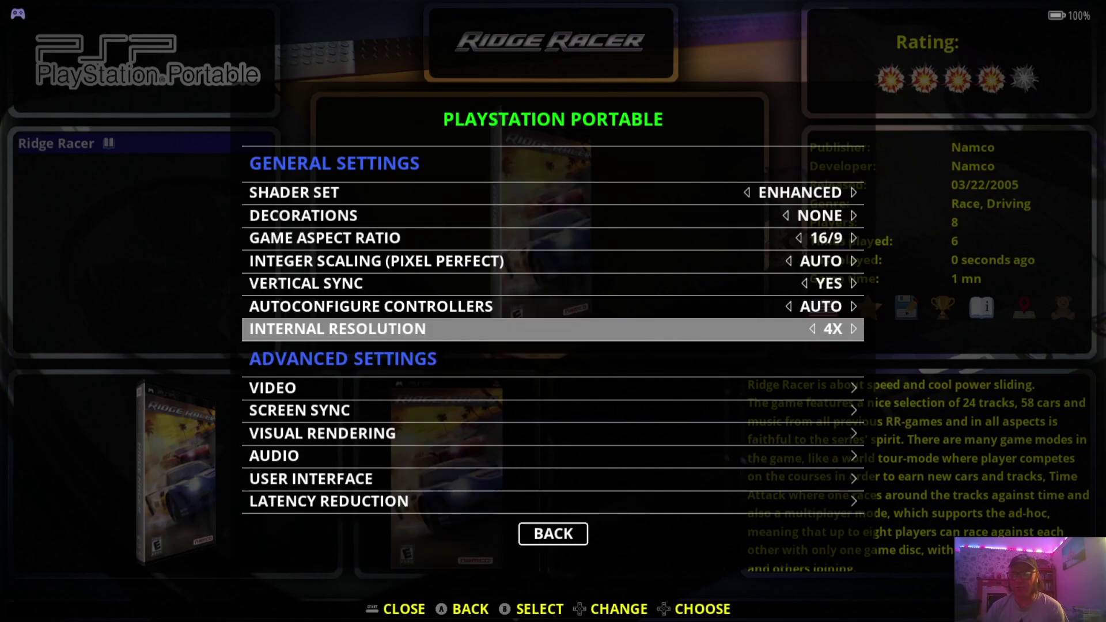
{"action": "key", "text": "Up"}
{"action": "key", "text": "Up"}
{"action": "key", "text": "Up"}
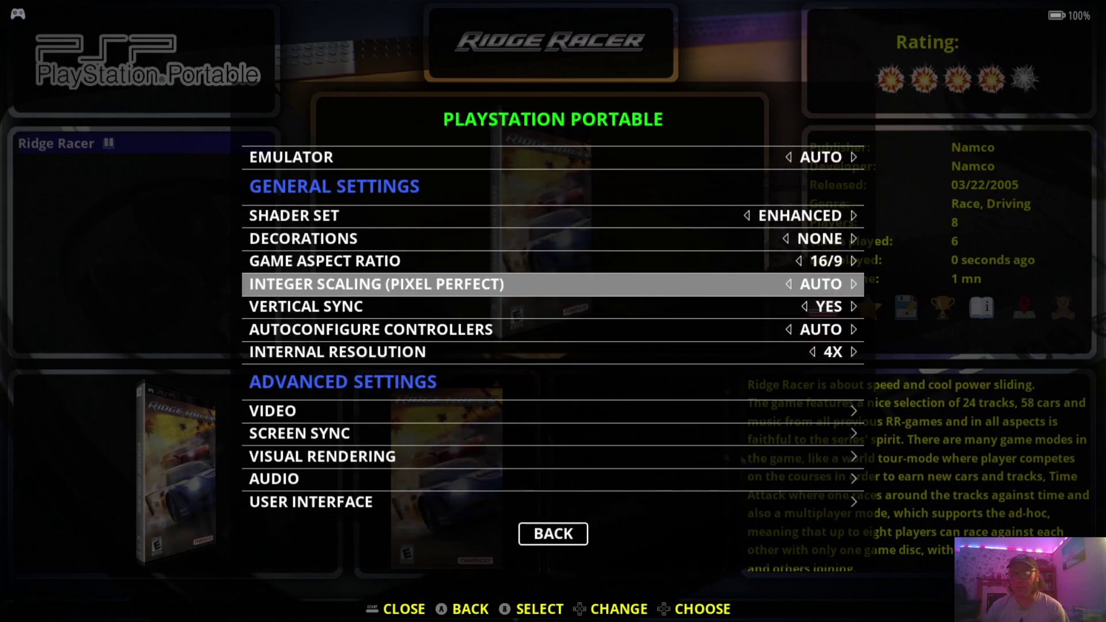
{"action": "key", "text": "Escape"}
{"action": "key", "text": "Return"}
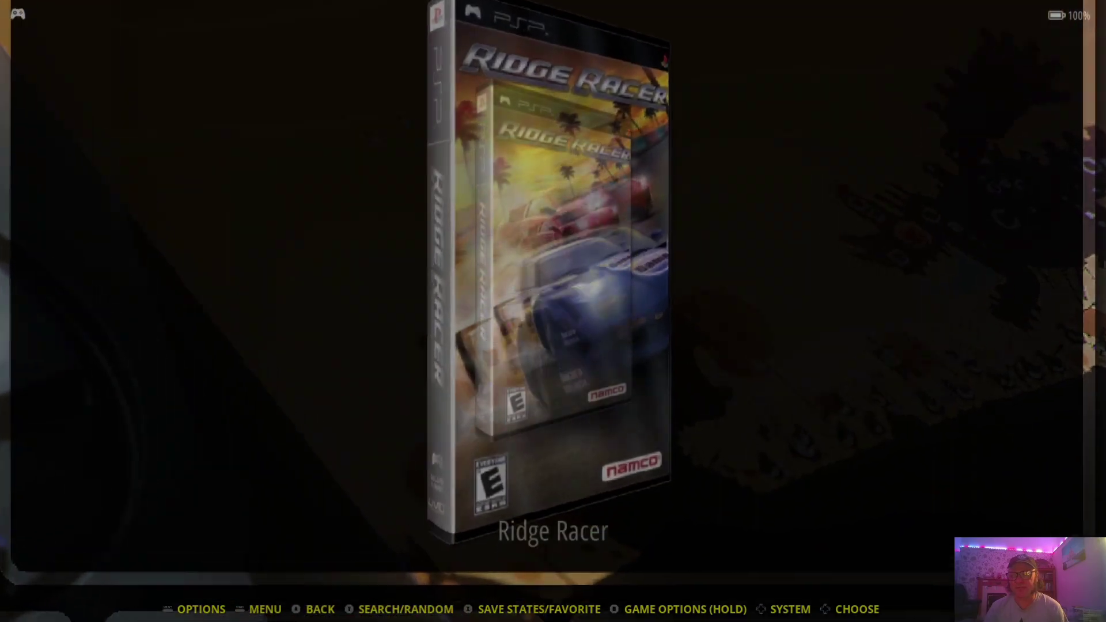